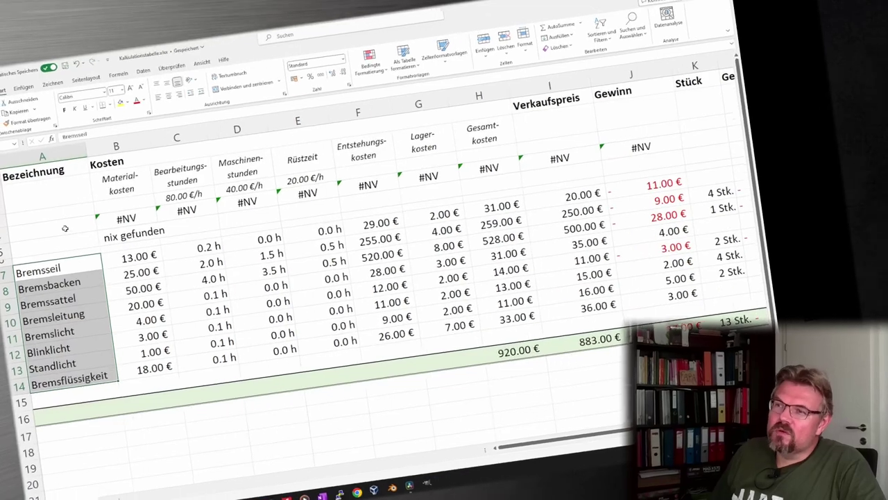
- Open Data Validation for cell A4 and set the allowed input type to List
{"action": "left_click", "coordinate": [65, 227]}
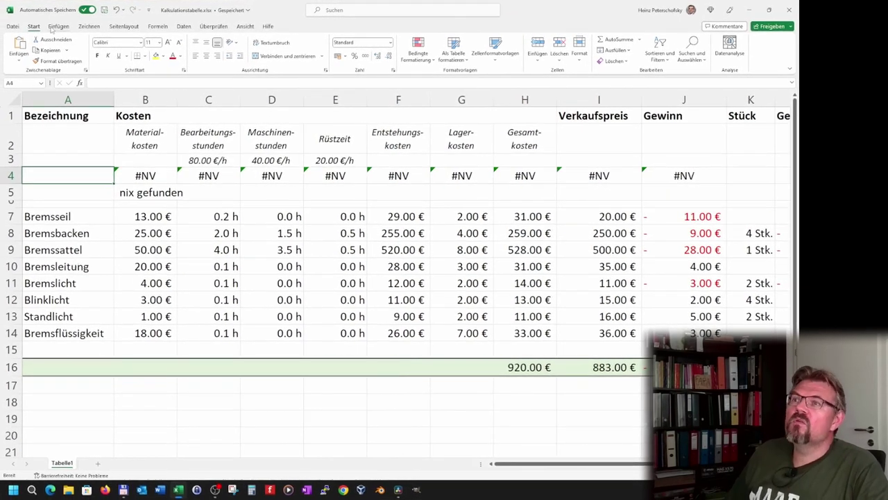
{"action": "left_click", "coordinate": [184, 27]}
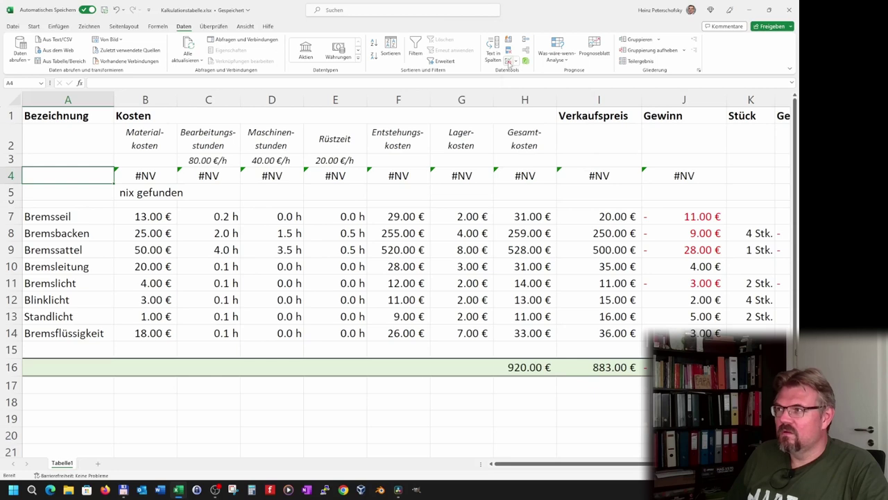
{"action": "left_click", "coordinate": [509, 63]}
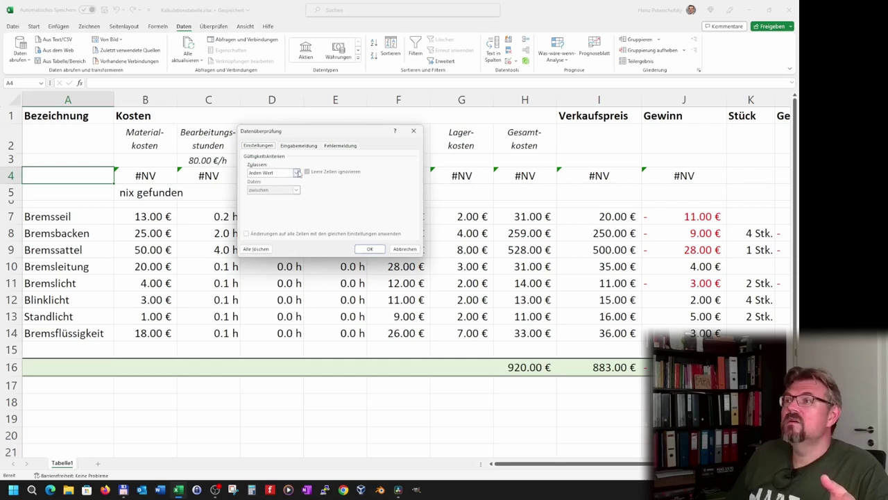
{"action": "left_click", "coordinate": [297, 172]}
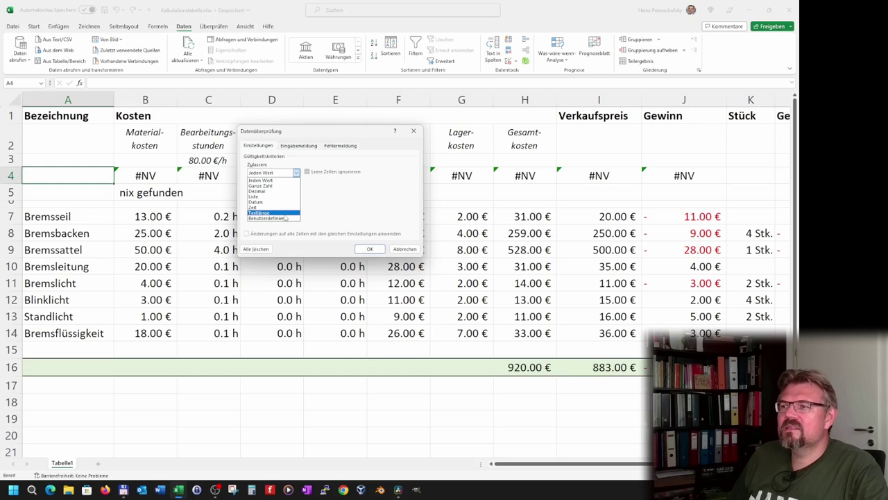
{"action": "left_click", "coordinate": [286, 218]}
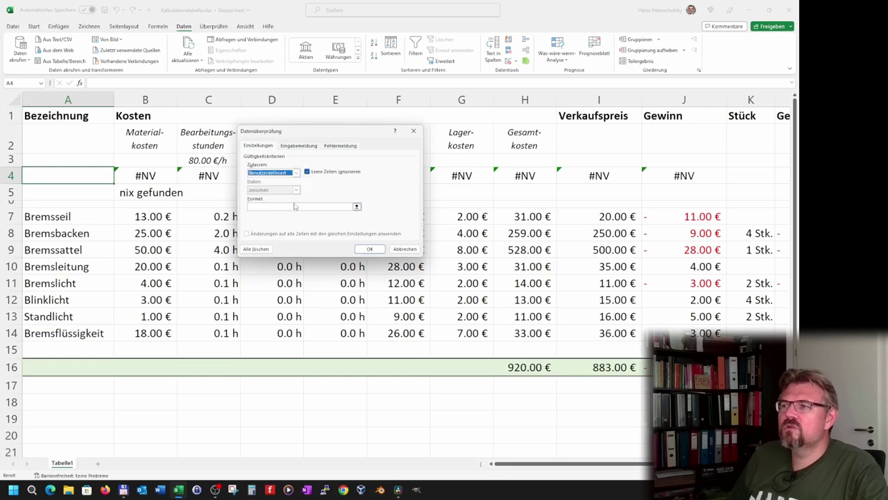
{"action": "left_click", "coordinate": [357, 207]}
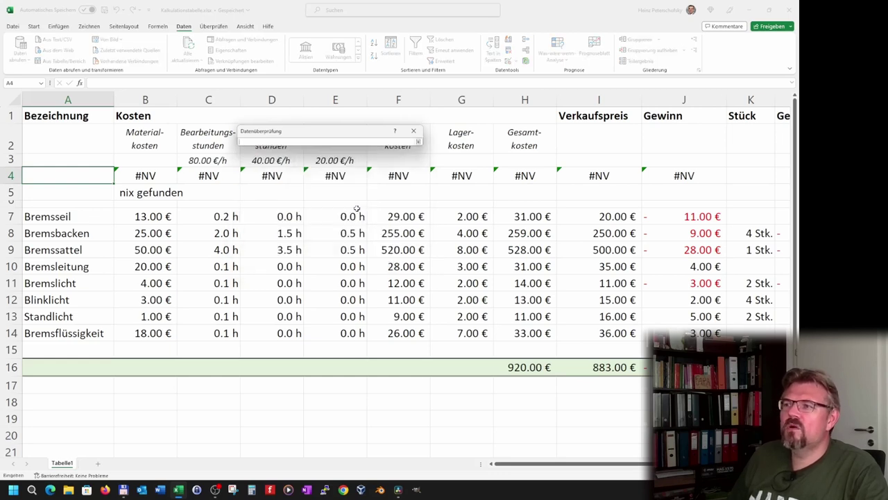
{"action": "left_click", "coordinate": [412, 138]}
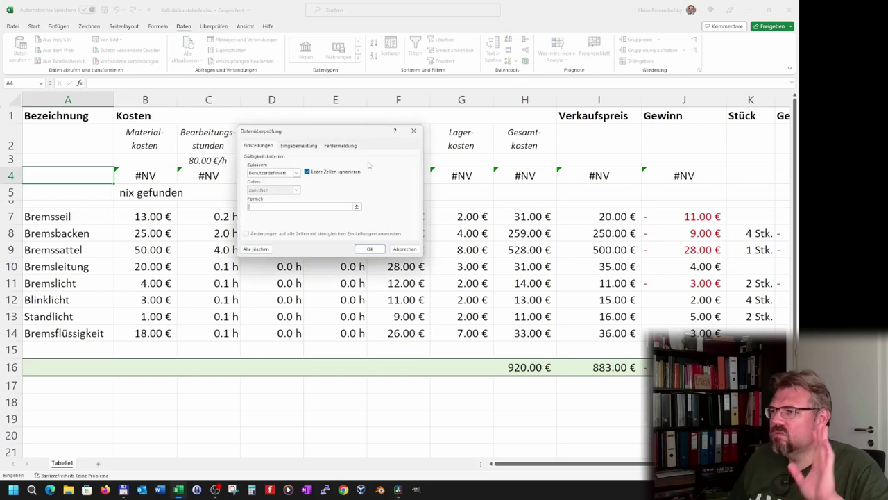
{"action": "left_click", "coordinate": [296, 172]}
{"action": "key", "text": "Up"}
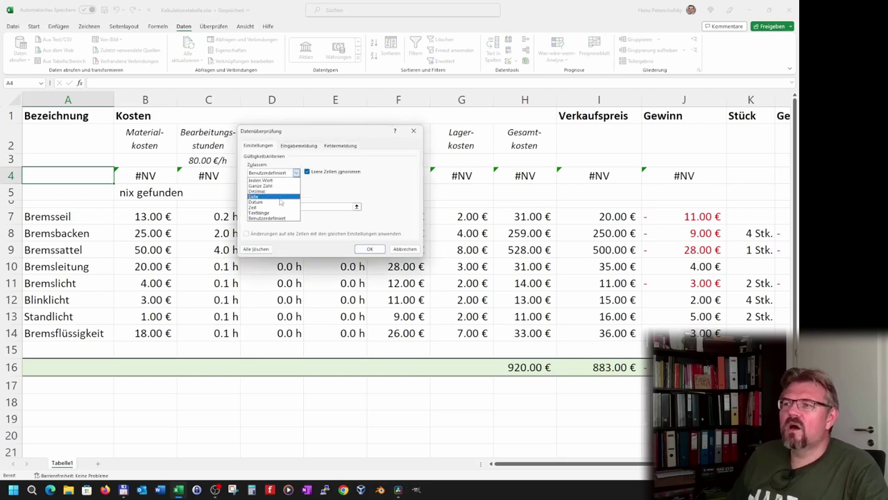
{"action": "key", "text": "Return"}
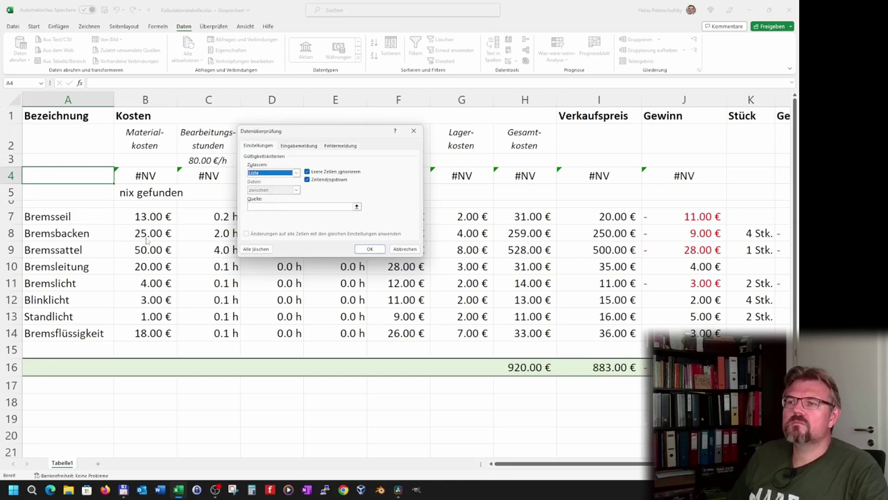
- Set the list source to the item names A7:A14 and apply the validation
{"action": "left_click", "coordinate": [357, 207]}
{"action": "left_click", "coordinate": [418, 142]}
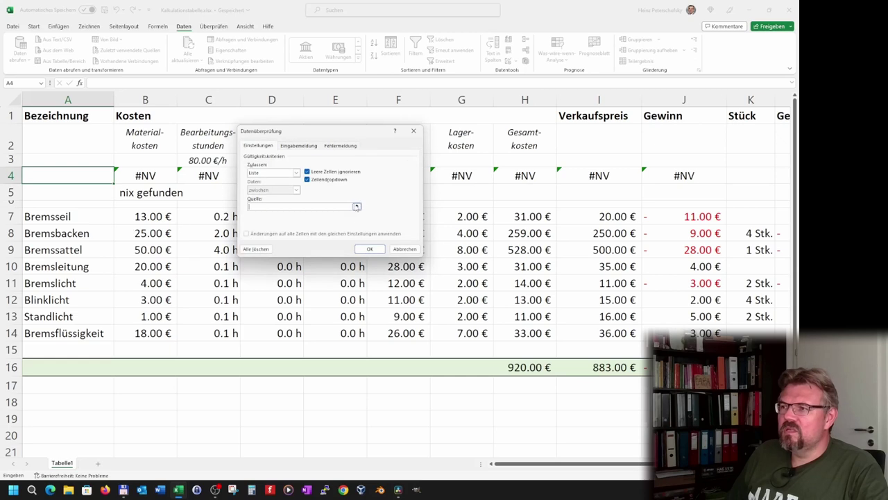
{"action": "left_click", "coordinate": [357, 207]}
{"action": "left_click", "coordinate": [418, 141]}
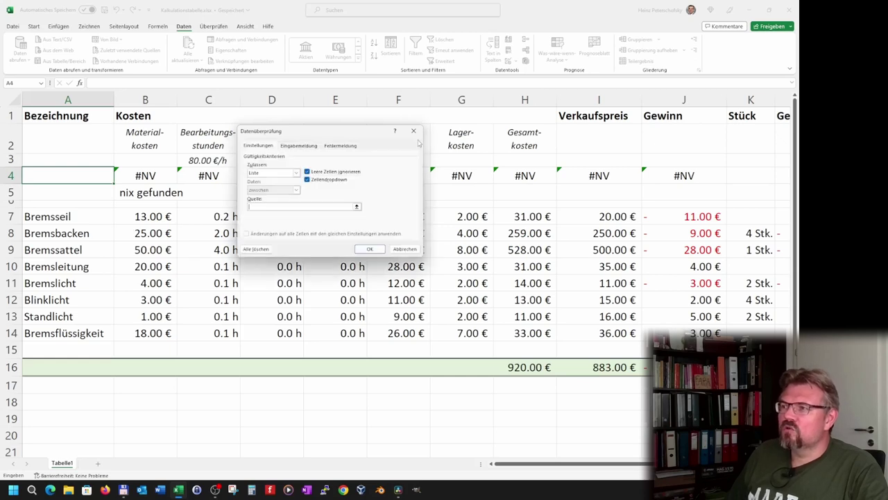
{"action": "left_click_drag", "start_coordinate": [76, 219], "coordinate": [75, 334]}
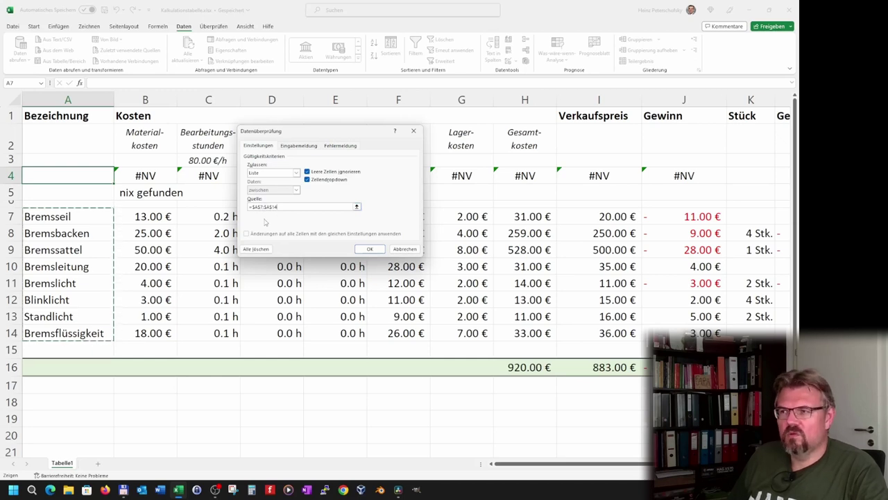
{"action": "left_click", "coordinate": [361, 249]}
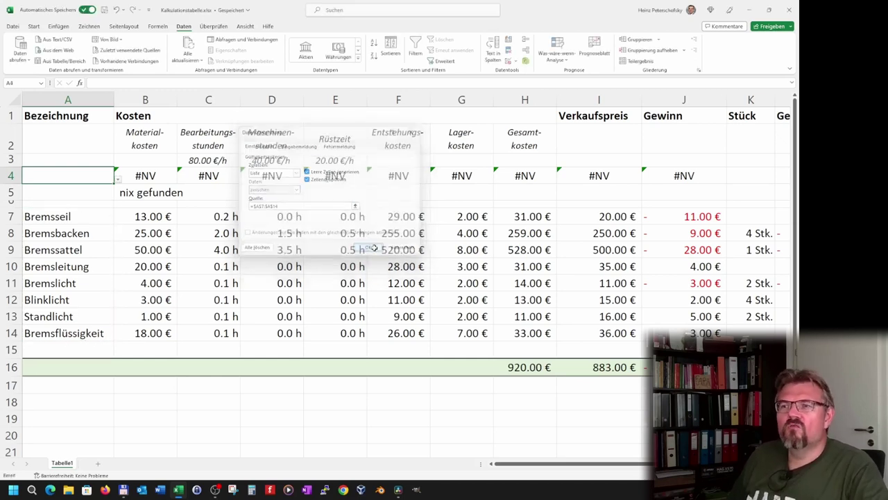
- Choose Bremslicht, then Bremssattel, from A4's dropdown list
{"action": "left_click", "coordinate": [99, 264]}
{"action": "left_click", "coordinate": [104, 175]}
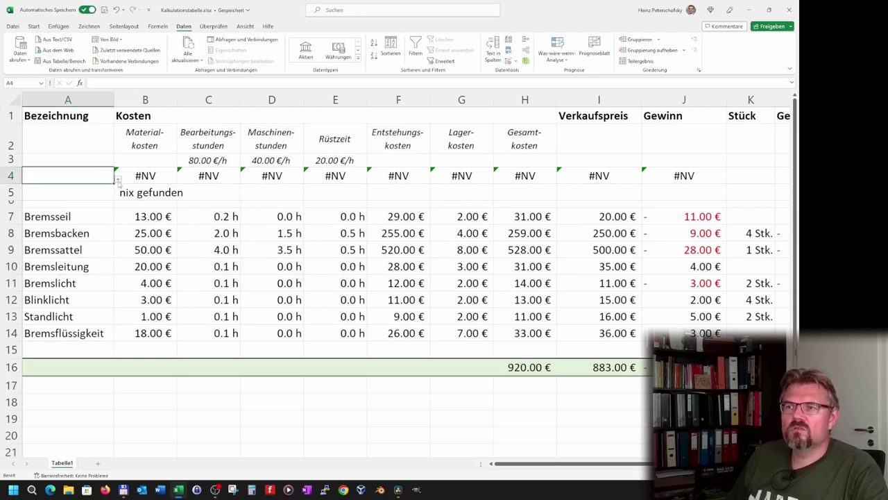
{"action": "left_click", "coordinate": [119, 179]}
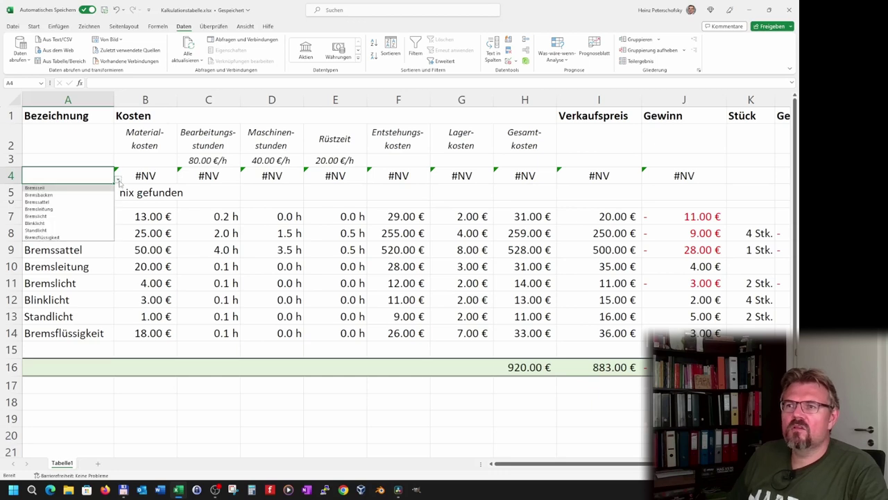
{"action": "left_click", "coordinate": [80, 216]}
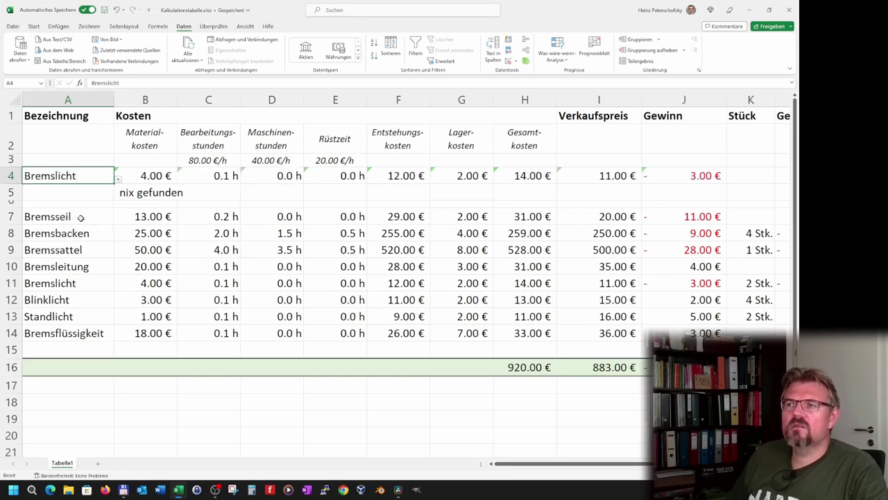
{"action": "left_click", "coordinate": [119, 179]}
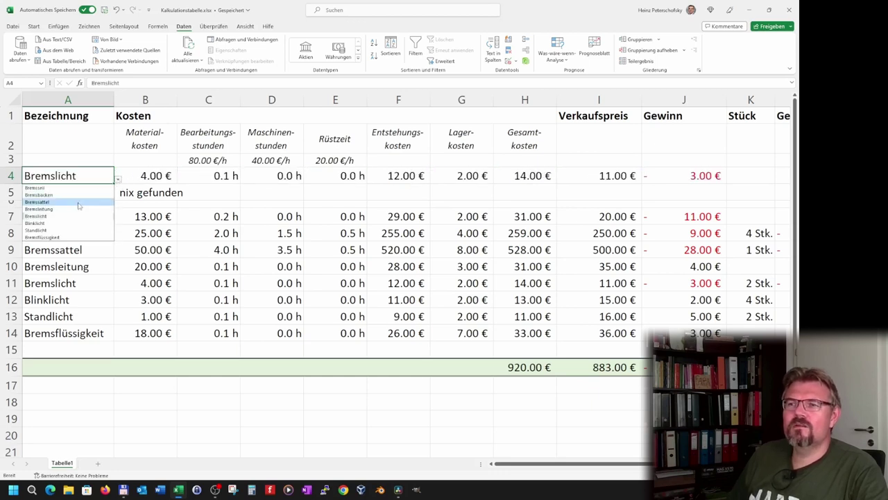
{"action": "left_click", "coordinate": [83, 203]}
- Click A5, return to A4, and bring up the data validation options
{"action": "left_click", "coordinate": [84, 247]}
{"action": "left_click", "coordinate": [85, 193]}
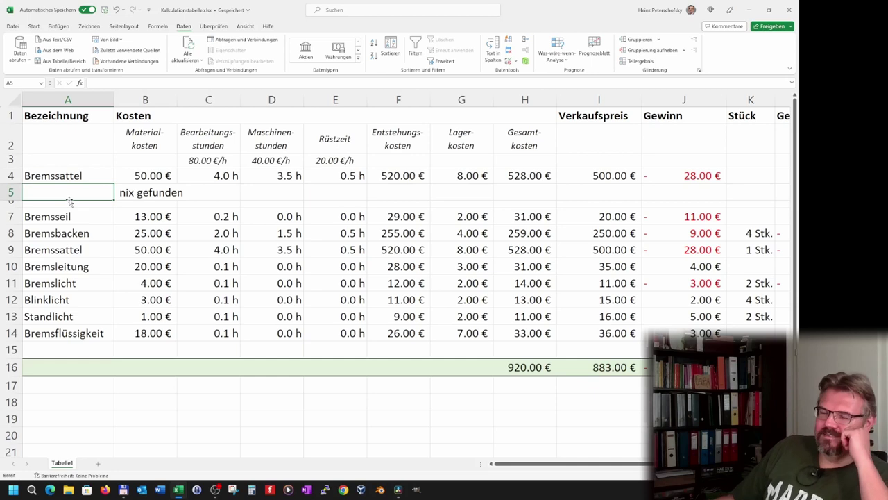
{"action": "left_click", "coordinate": [95, 173]}
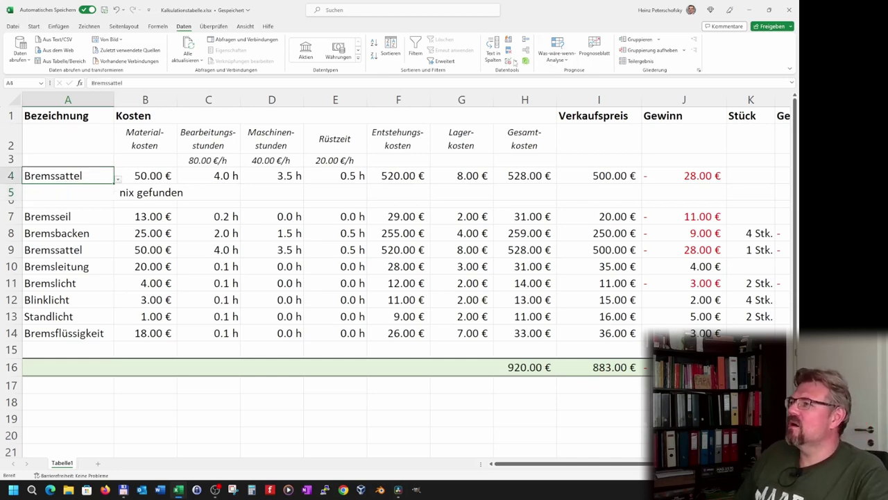
{"action": "left_click", "coordinate": [515, 61]}
- Reconfirm A4's validation and try entering the incomplete name 'Brems'
{"action": "left_click", "coordinate": [512, 73]}
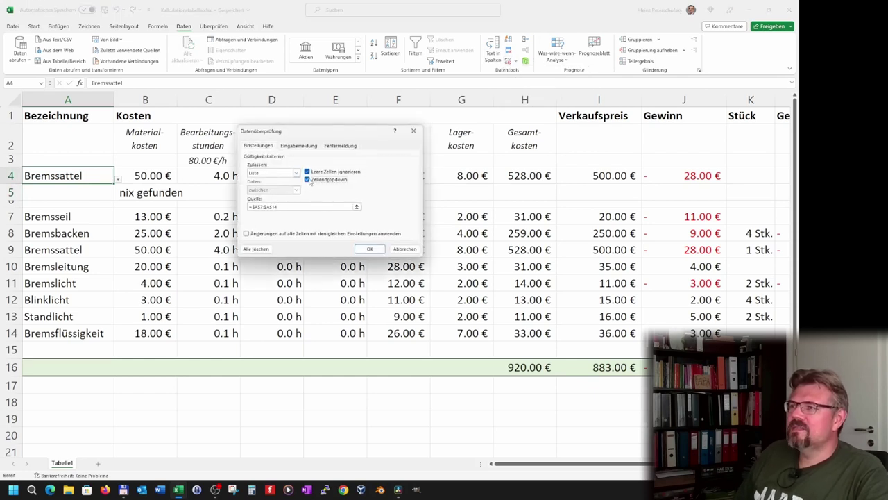
{"action": "left_click", "coordinate": [372, 247]}
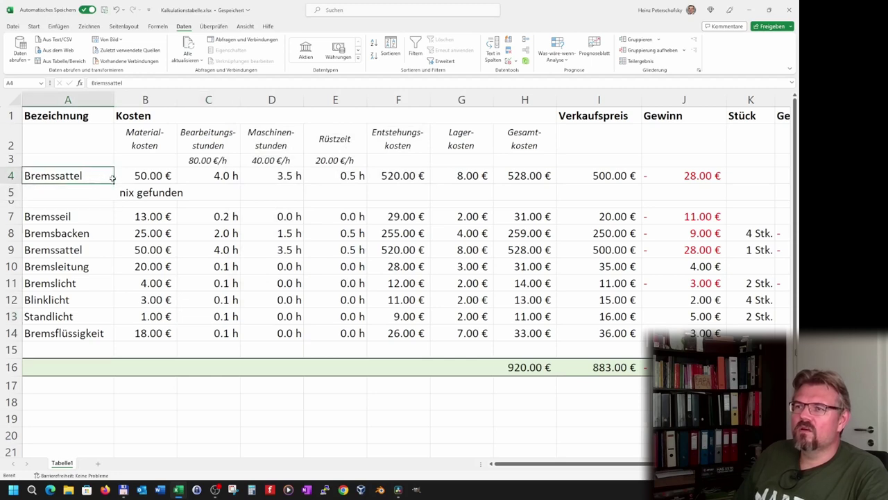
{"action": "left_click", "coordinate": [84, 171]}
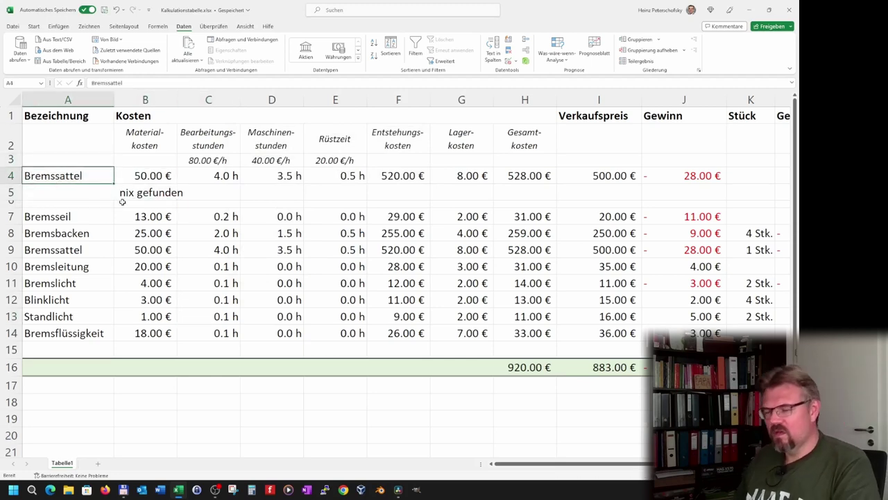
{"action": "type", "text": "Brems"}
{"action": "key", "text": "Return"}
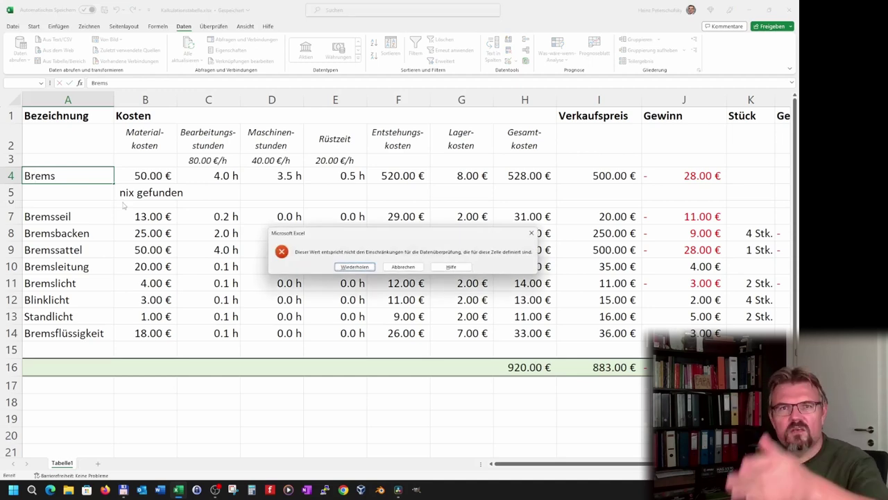
- After the invalid names are rejected, enter Bremsseil in A4
{"action": "key", "text": "Return"}
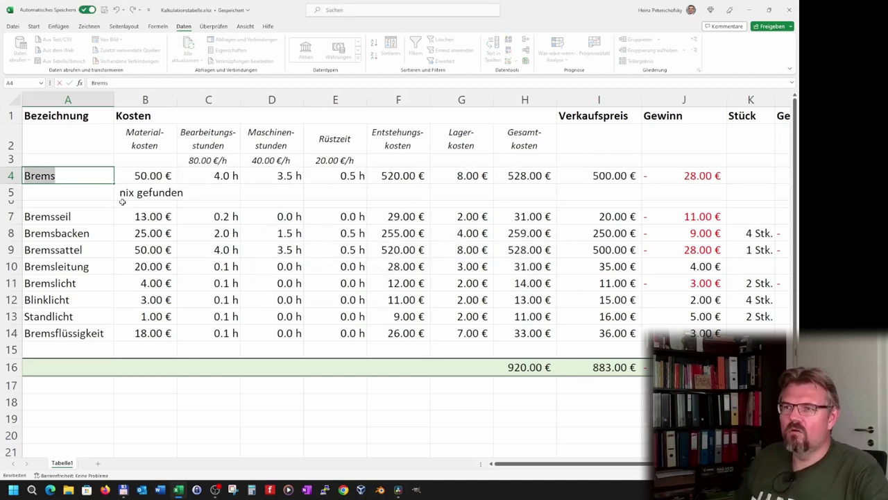
{"action": "type", "text": "seil"}
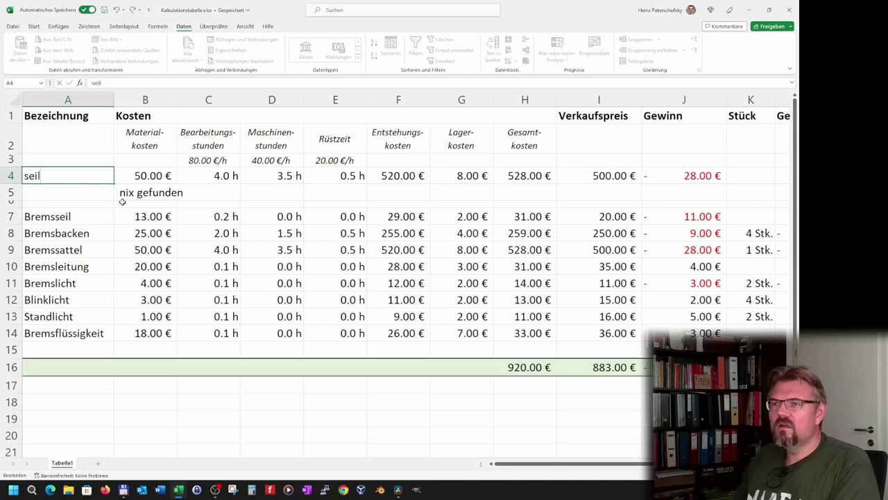
{"action": "key", "text": "Return"}
{"action": "key", "text": "Return"}
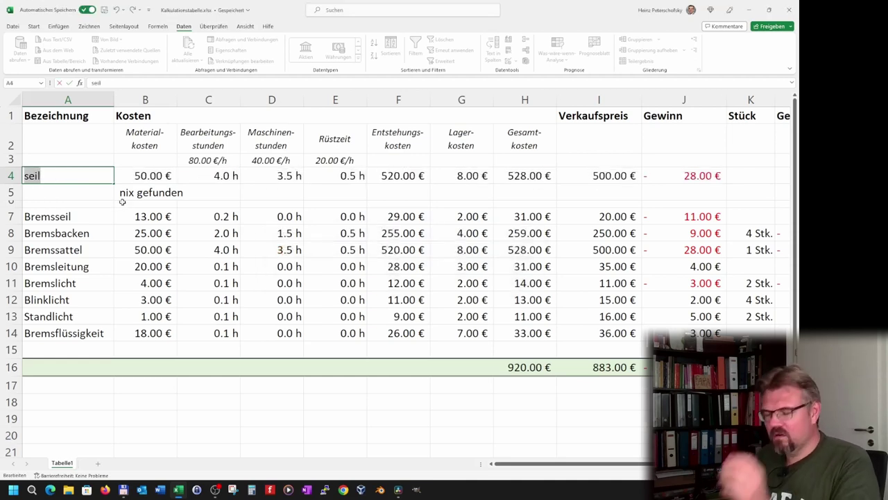
{"action": "type", "text": "Bremsseil"}
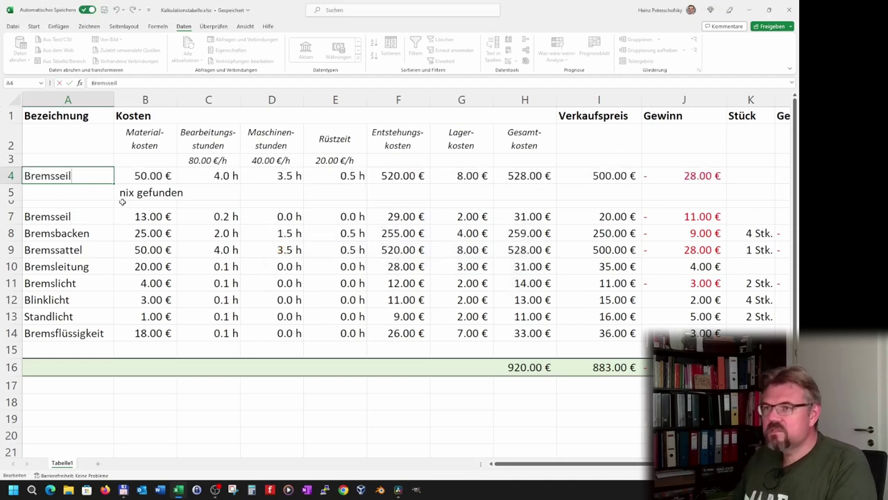
{"action": "key", "text": "Return"}
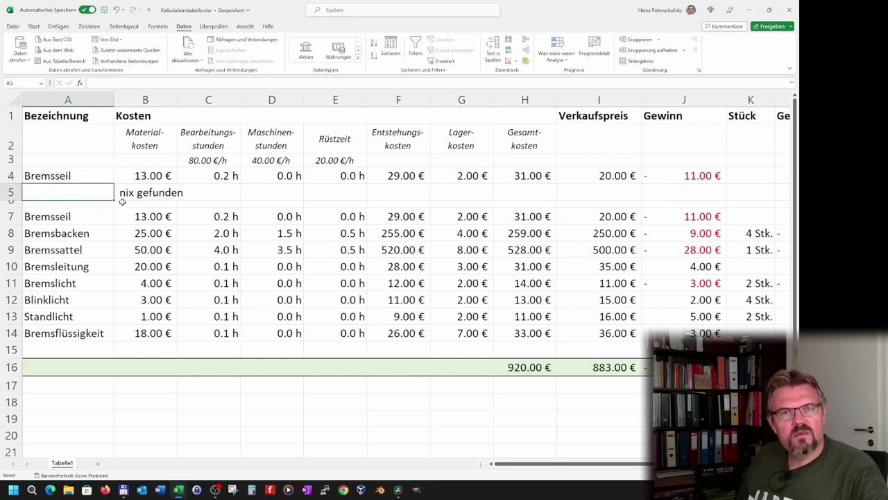
{"action": "key", "text": "Up"}
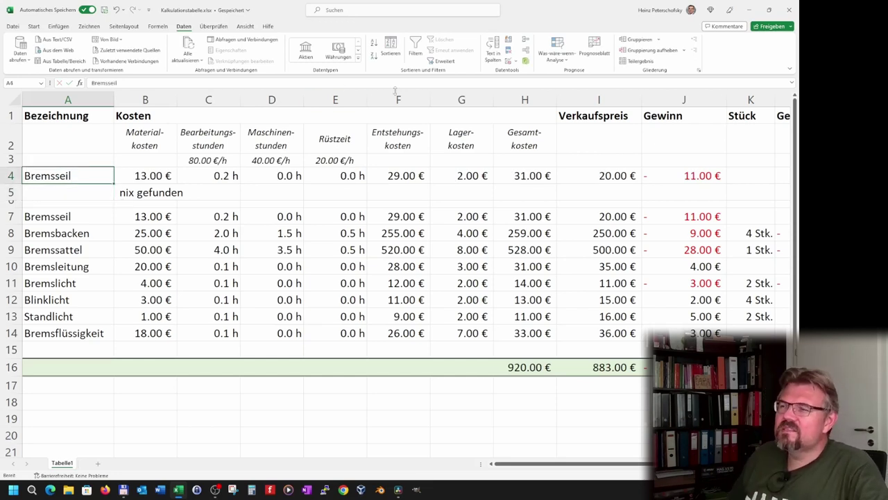
- Reconfirm A4's item list validation and pick Bremslicht from its dropdown
{"action": "left_click", "coordinate": [511, 62]}
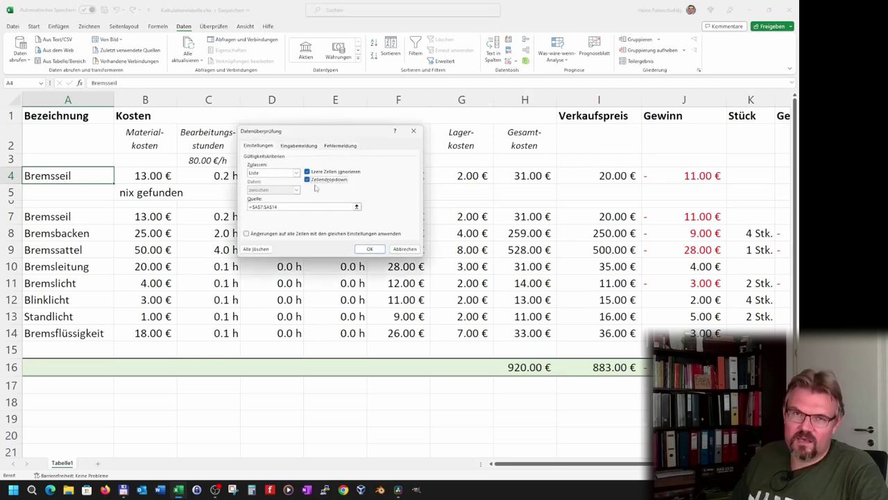
{"action": "left_click", "coordinate": [378, 248]}
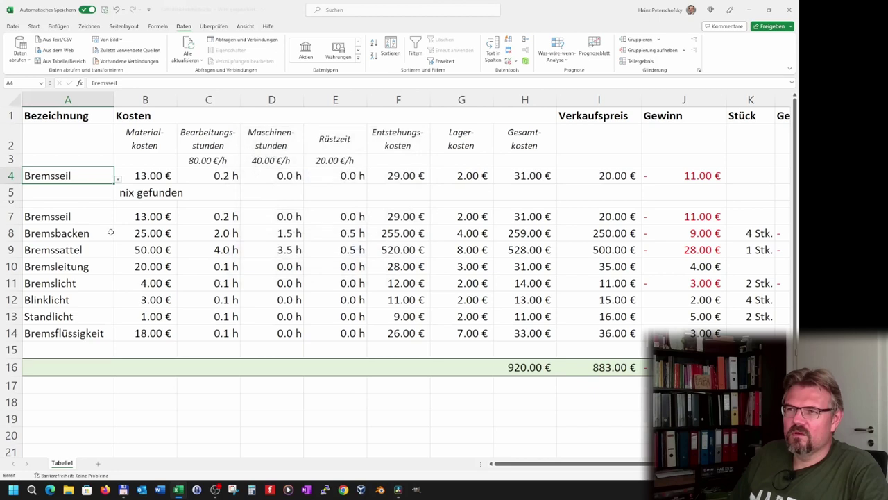
{"action": "left_click", "coordinate": [118, 180]}
{"action": "left_click", "coordinate": [70, 214]}
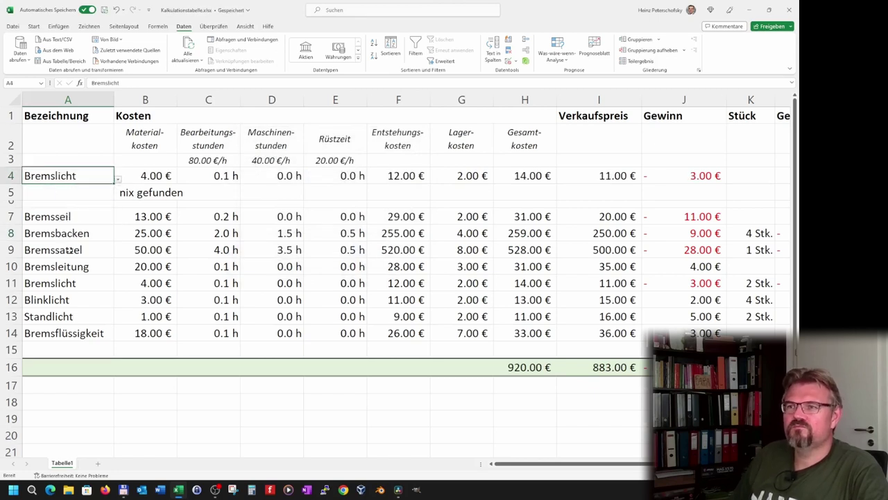
{"action": "left_click", "coordinate": [69, 250]}
- Copy A4's formatting onto A5 with the Format Painter
{"action": "left_click", "coordinate": [93, 175]}
{"action": "left_click", "coordinate": [87, 193]}
{"action": "left_click", "coordinate": [87, 179]}
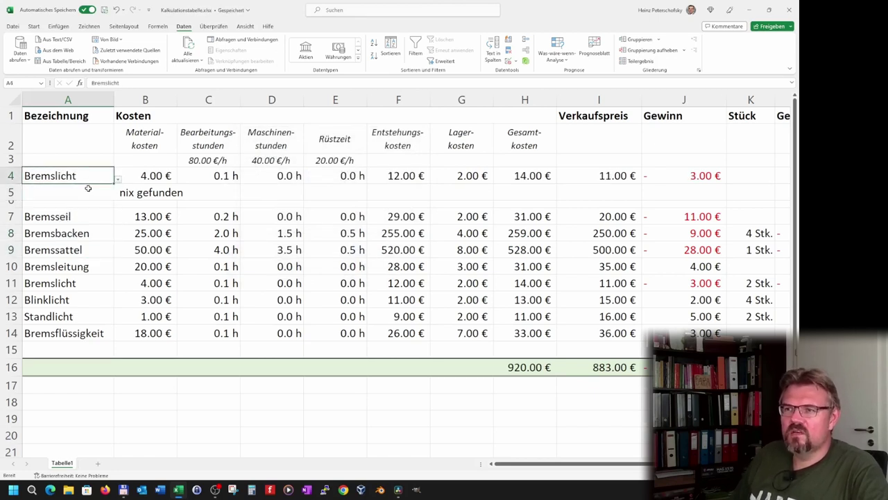
{"action": "left_click", "coordinate": [90, 191]}
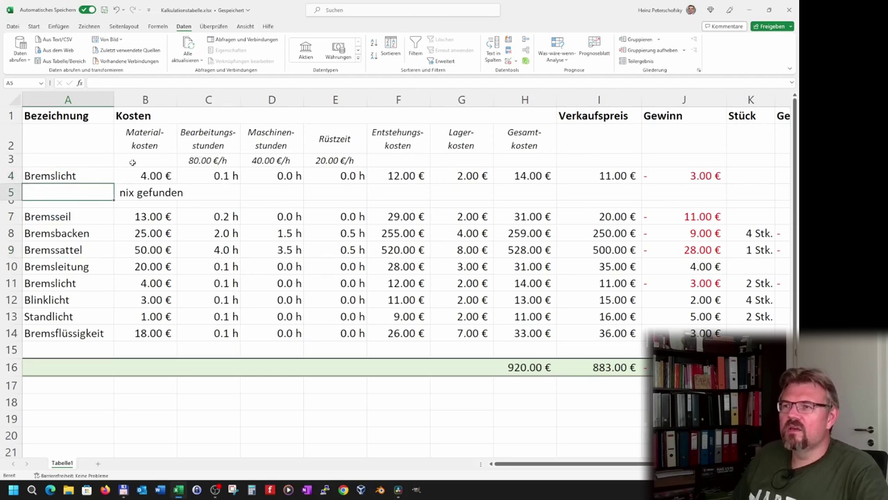
{"action": "left_click", "coordinate": [105, 179]}
{"action": "left_click", "coordinate": [34, 27]}
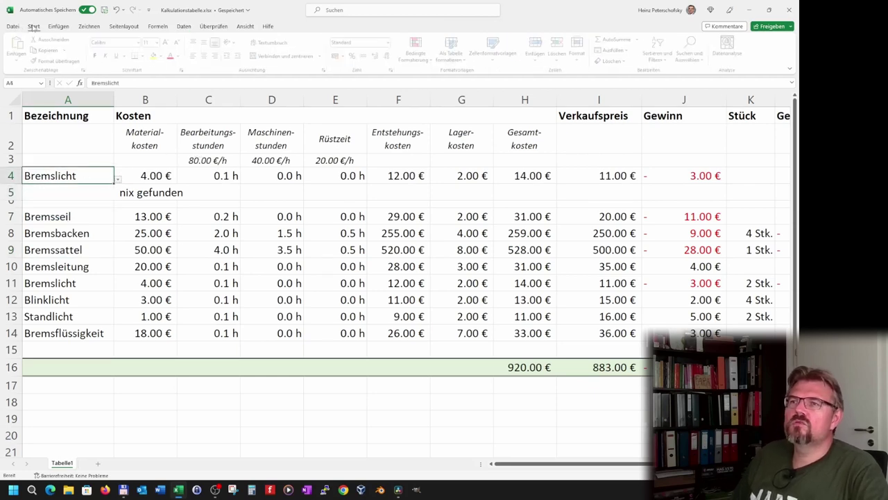
{"action": "left_click", "coordinate": [58, 60]}
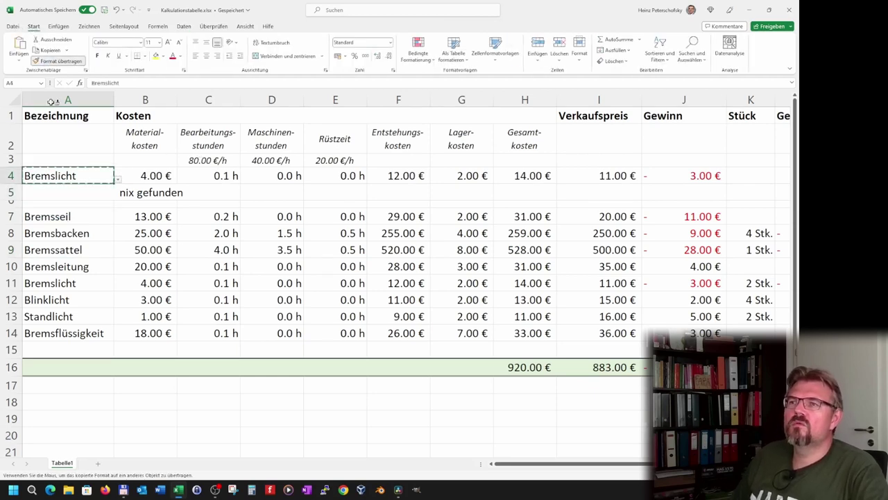
{"action": "left_click", "coordinate": [82, 193]}
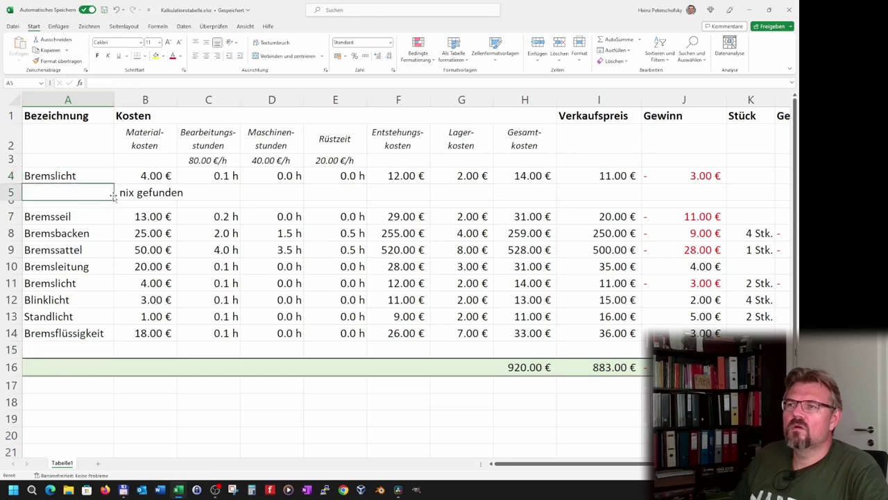
{"action": "left_click", "coordinate": [116, 197]}
{"action": "left_click", "coordinate": [101, 193]}
{"action": "left_click", "coordinate": [100, 176]}
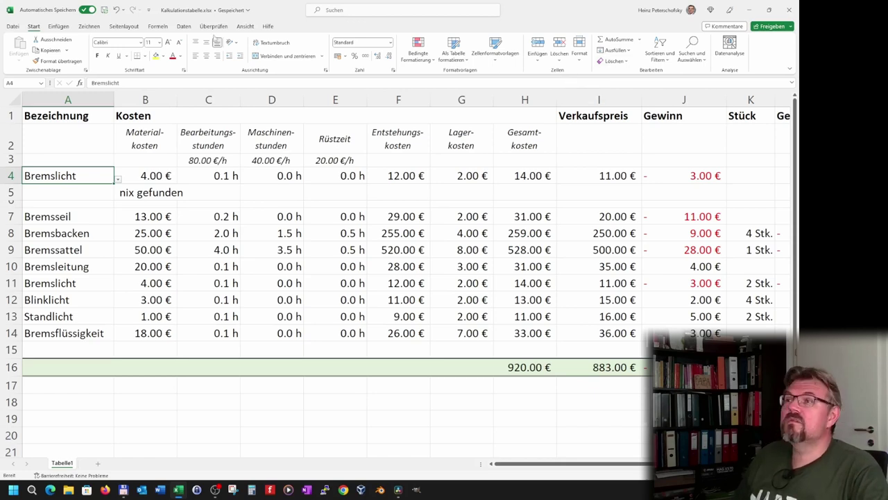
{"action": "left_click", "coordinate": [183, 26]}
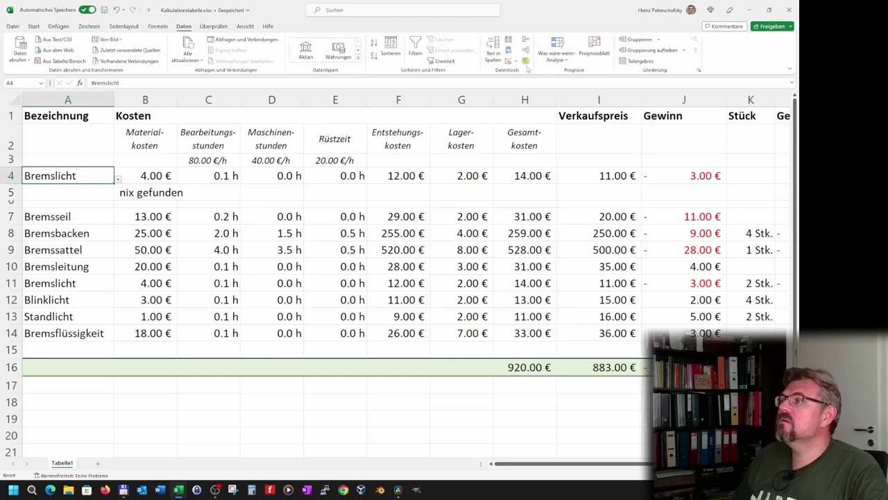
- Select A4:A5, extend the list validation to A5, and open A5's dropdown
{"action": "left_click", "coordinate": [507, 61]}
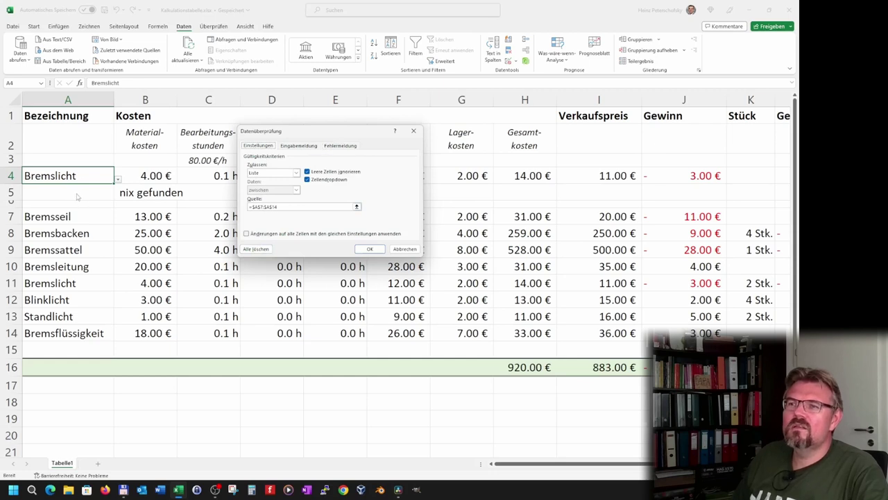
{"action": "left_click", "coordinate": [370, 249]}
{"action": "left_click_drag", "start_coordinate": [89, 175], "coordinate": [90, 192]}
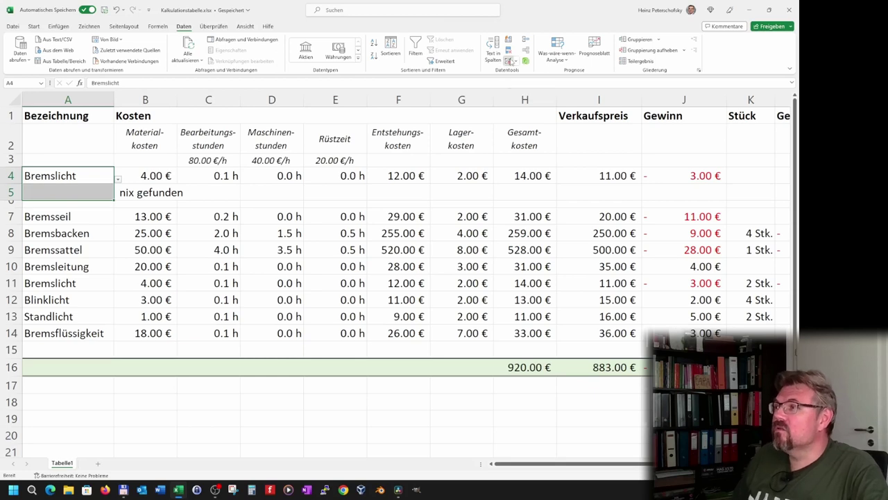
{"action": "left_click", "coordinate": [510, 61]}
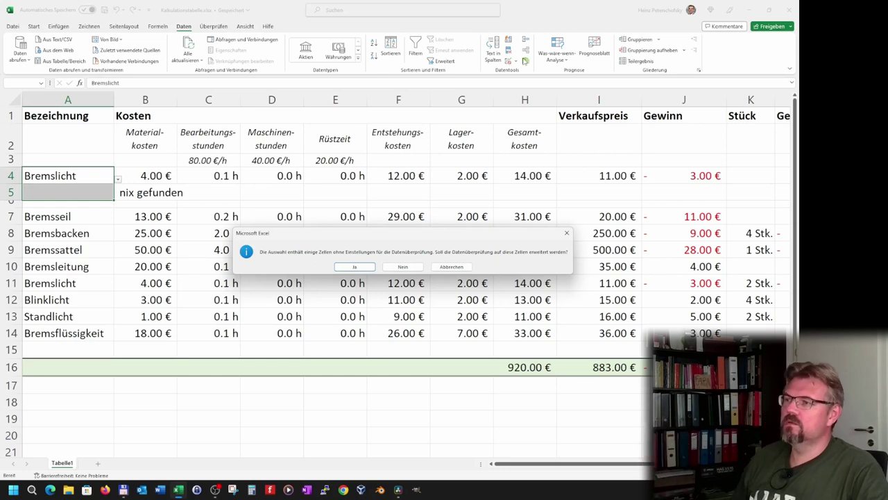
{"action": "left_click", "coordinate": [354, 268]}
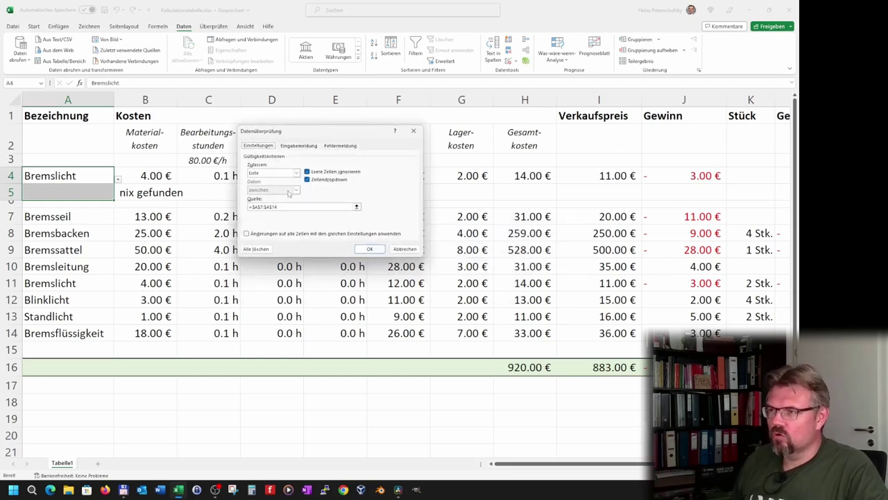
{"action": "left_click", "coordinate": [370, 249]}
{"action": "left_click", "coordinate": [145, 233]}
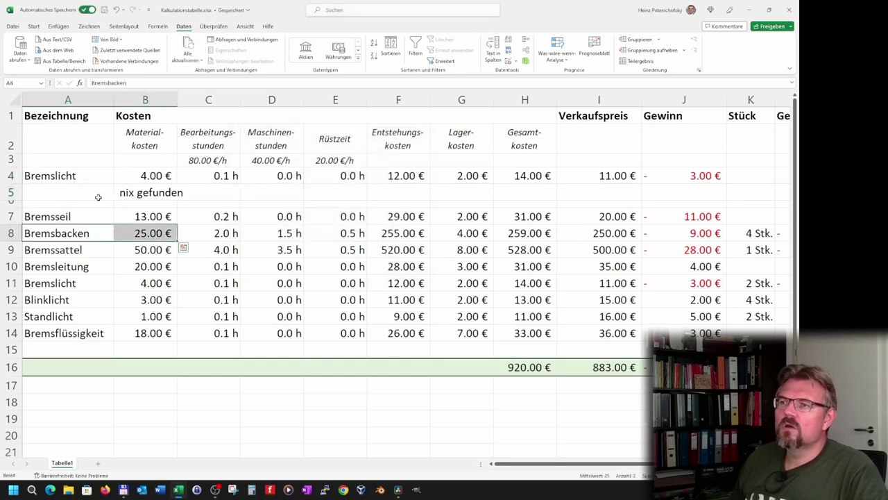
{"action": "left_click", "coordinate": [107, 195]}
{"action": "left_click", "coordinate": [118, 196]}
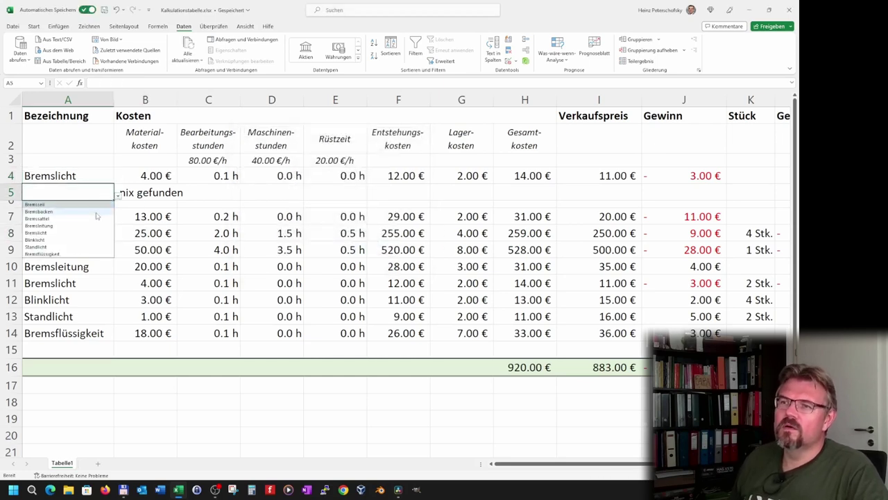
- Set A5 to Bremssattel from its dropdown
{"action": "left_click", "coordinate": [97, 220]}
{"action": "left_click", "coordinate": [107, 267]}
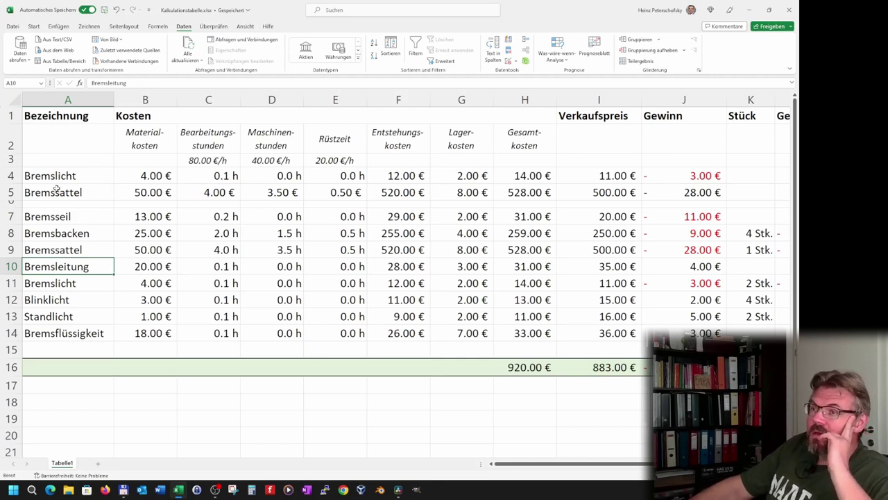
{"action": "left_click", "coordinate": [67, 179]}
- Switch A4 through Bremsbacken and Bremsseil, ending on Bremsleitung
{"action": "left_click", "coordinate": [118, 179]}
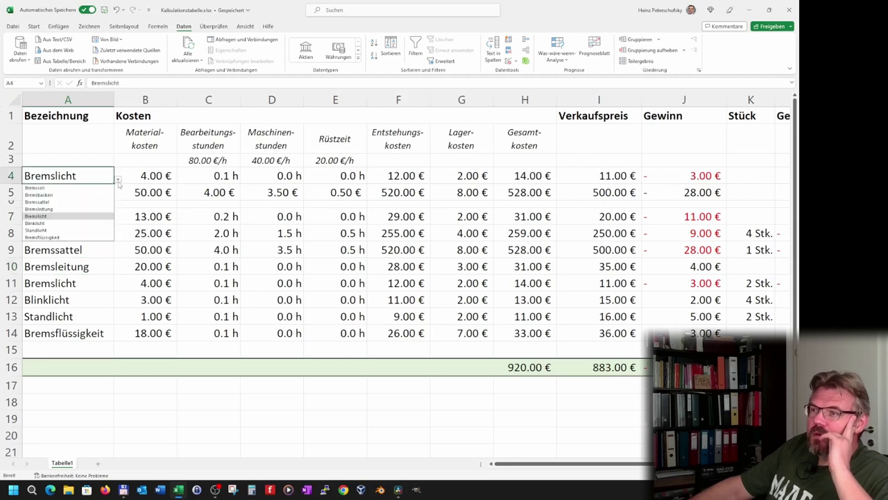
{"action": "left_click", "coordinate": [84, 196]}
{"action": "left_click", "coordinate": [118, 179]}
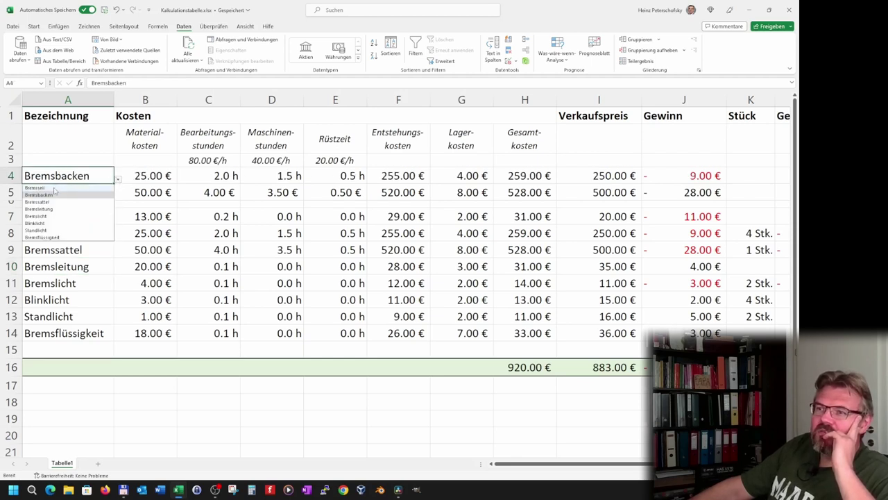
{"action": "left_click", "coordinate": [67, 204]}
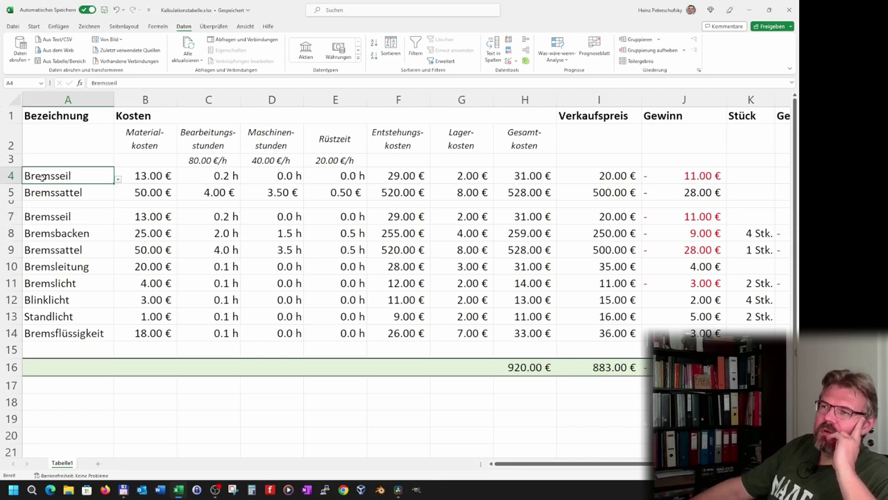
{"action": "left_click", "coordinate": [118, 179]}
{"action": "left_click", "coordinate": [48, 211]}
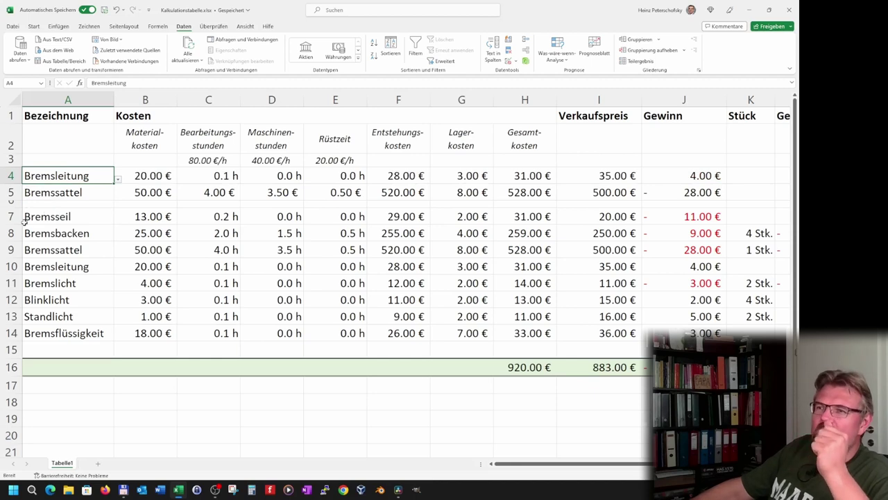
- Insert a blank row 7 above Bremsseil and reduce its height
{"action": "left_click", "coordinate": [20, 217]}
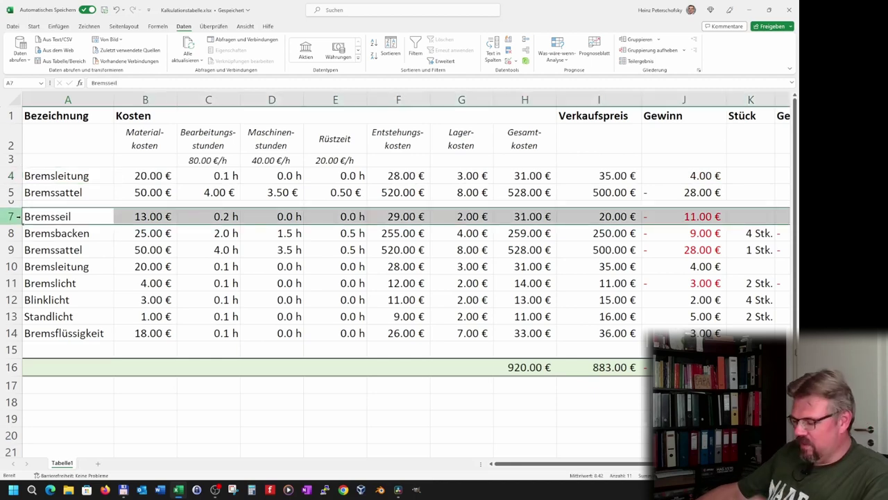
{"action": "key", "text": "ctrl+plus"}
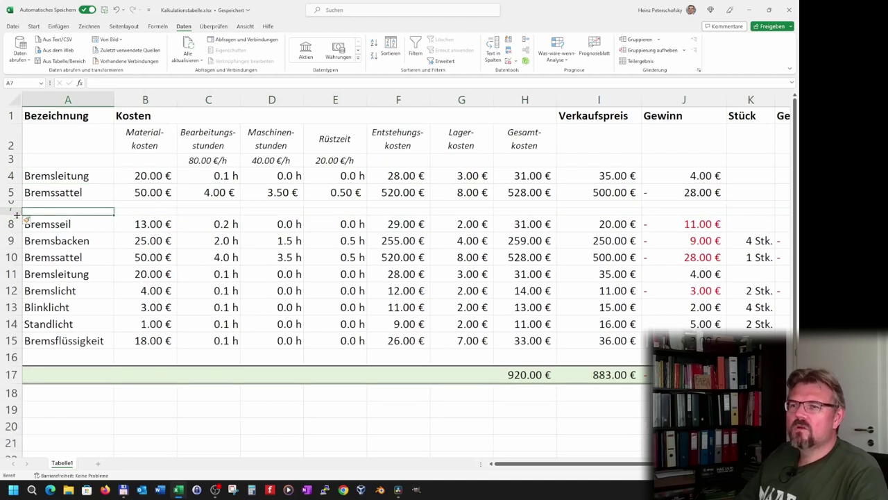
{"action": "left_click_drag", "start_coordinate": [22, 217], "coordinate": [18, 225]}
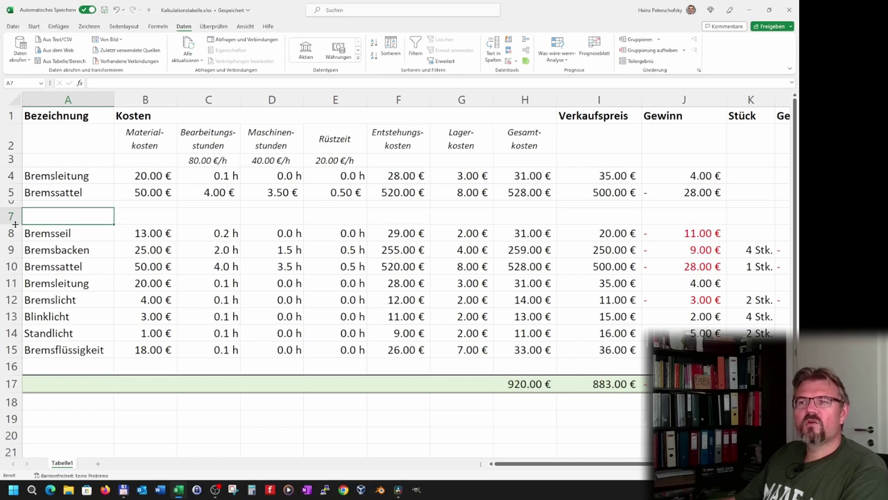
{"action": "left_click_drag", "start_coordinate": [15, 224], "coordinate": [15, 218]}
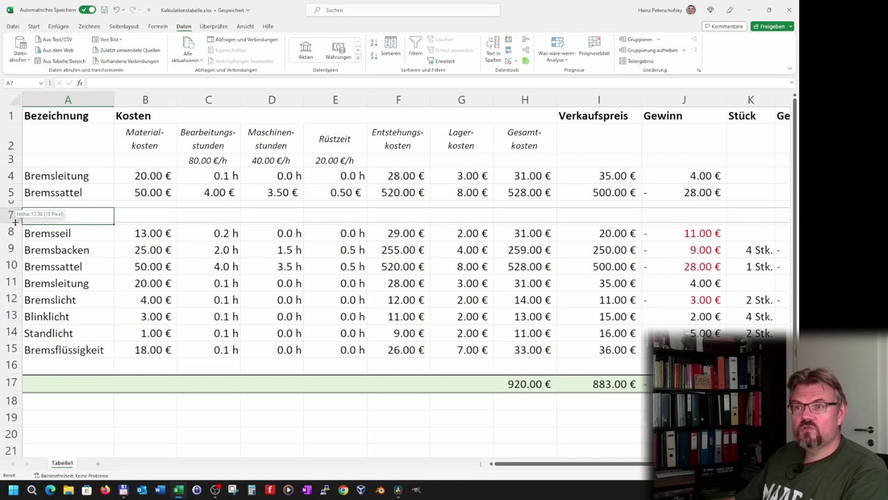
{"action": "left_click_drag", "start_coordinate": [14, 219], "coordinate": [15, 216]}
- Select the Bremsseil row 8 as the formatting source
{"action": "left_click", "coordinate": [28, 297]}
{"action": "left_click", "coordinate": [35, 231]}
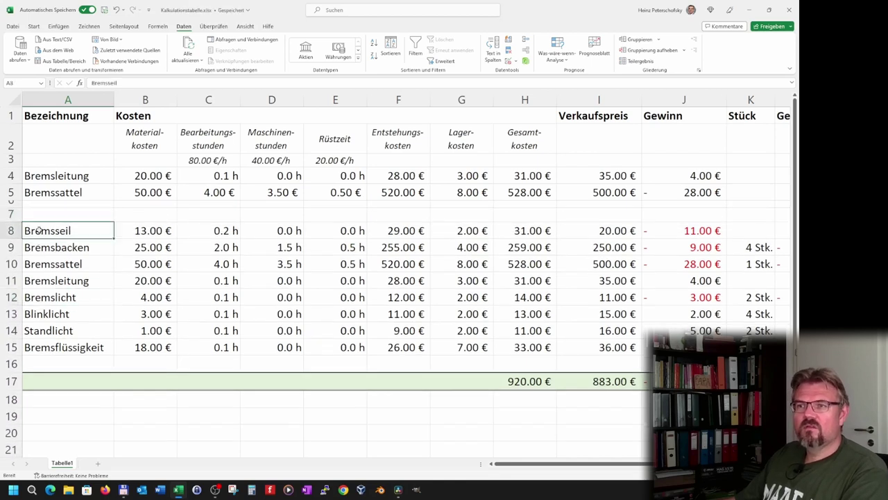
{"action": "left_click", "coordinate": [11, 247]}
{"action": "left_click", "coordinate": [7, 230]}
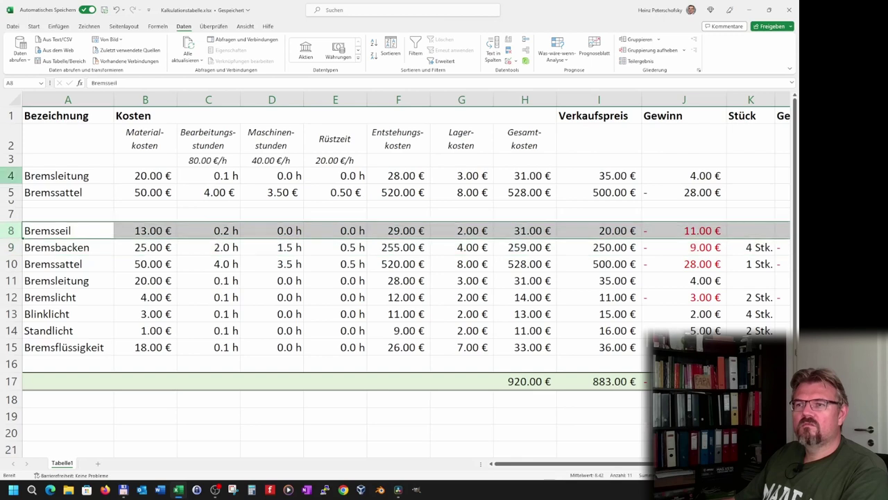
{"action": "left_click", "coordinate": [33, 25]}
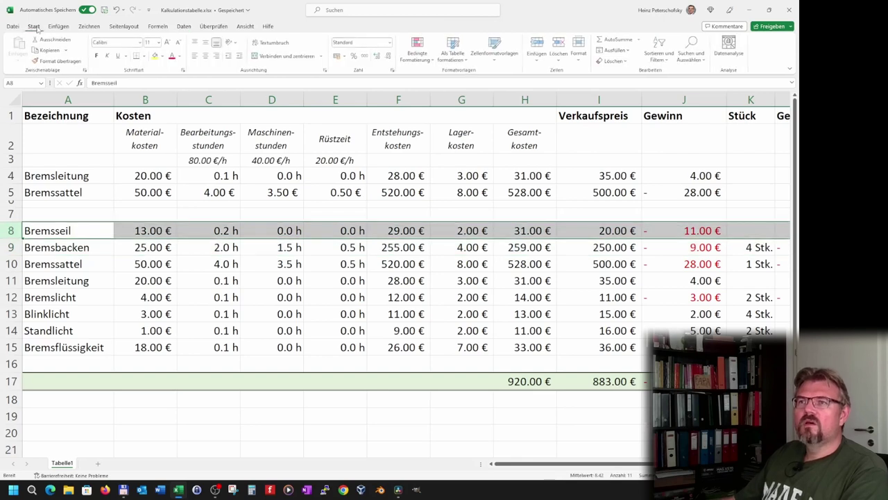
- Apply row 8's formatting to the new row 7 with the Format Painter
{"action": "left_click", "coordinate": [57, 61]}
{"action": "left_click", "coordinate": [10, 215]}
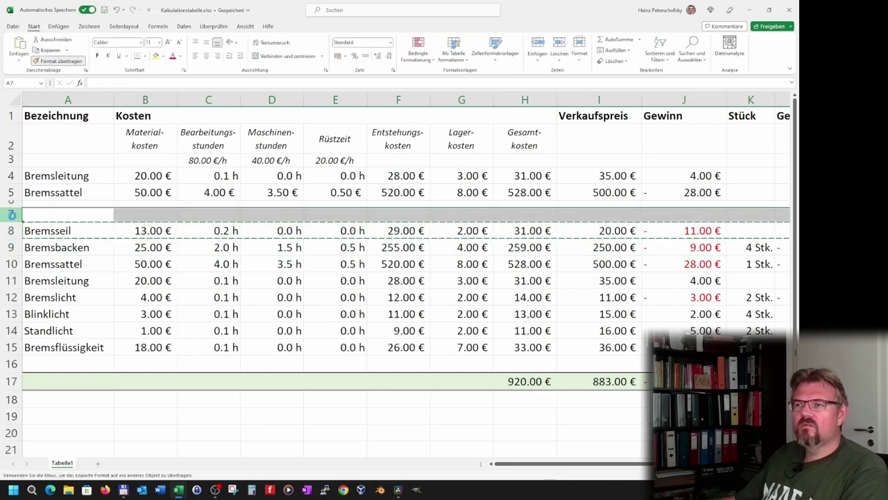
{"action": "left_click", "coordinate": [129, 281]}
{"action": "left_click", "coordinate": [89, 215]}
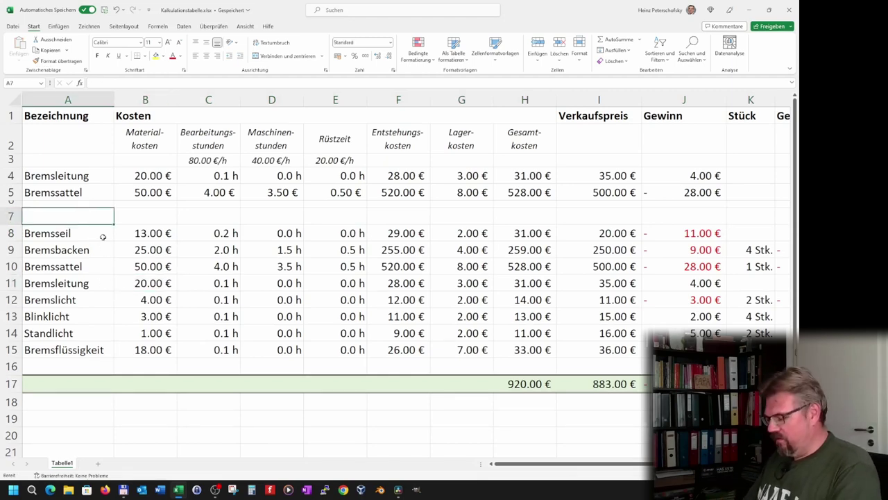
- Enter the item name Nichts in A7
{"action": "type", "text": "Niv"}
{"action": "key", "text": "BackSpace"}
{"action": "type", "text": "c"}
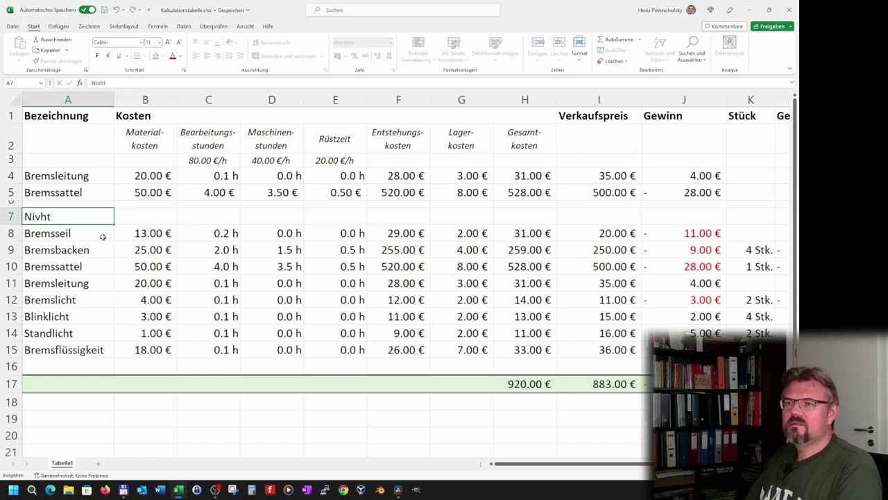
{"action": "key", "text": "BackSpace"}
{"action": "key", "text": "BackSpace"}
{"action": "type", "text": "cht"}
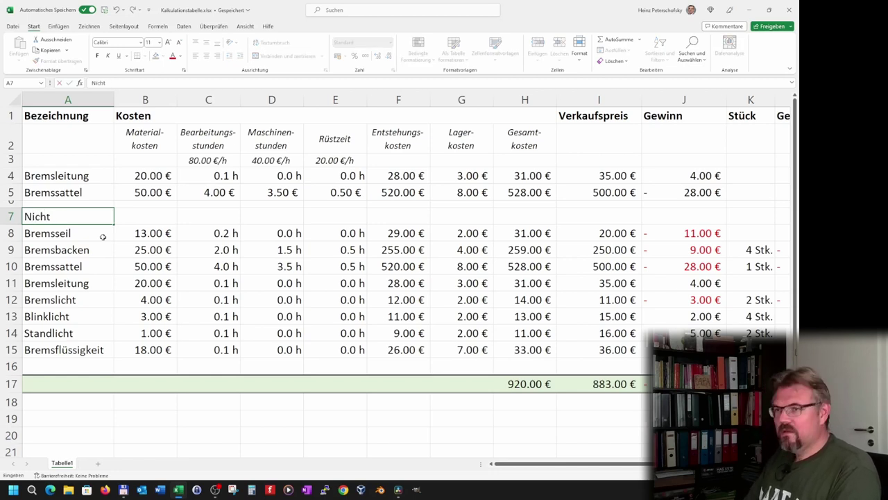
{"action": "type", "text": "s"}
{"action": "key", "text": "Return"}
{"action": "key", "text": "Up"}
- Fill B7 through I7 with 0 for every cost, hours and selling price
{"action": "key", "text": "Right"}
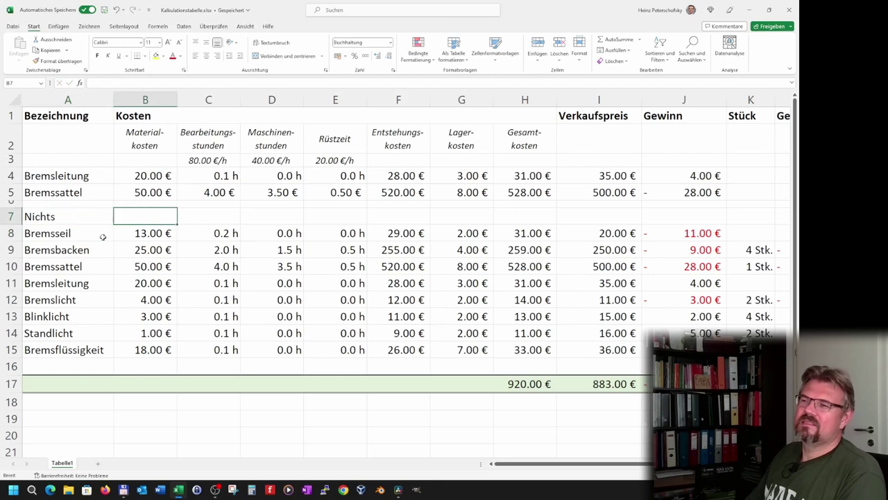
{"action": "type", "text": "0"}
{"action": "key", "text": "Right"}
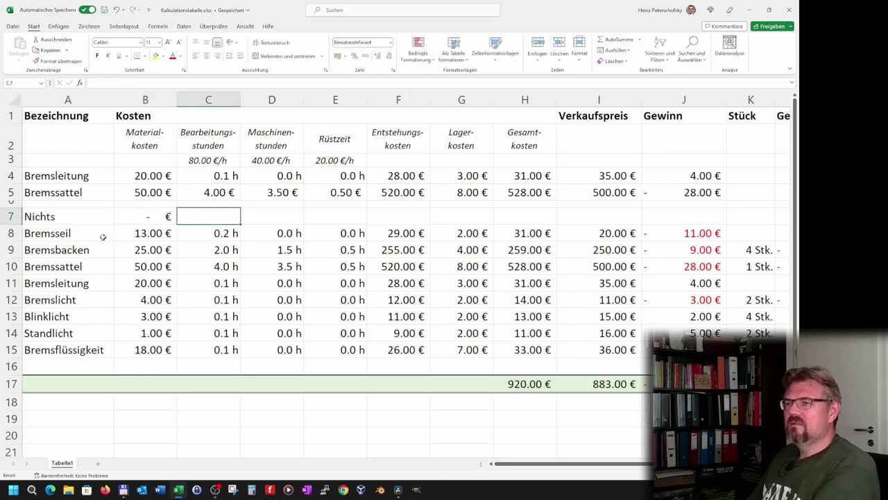
{"action": "key", "text": "0"}
{"action": "key", "text": "Right"}
{"action": "key", "text": "0"}
{"action": "key", "text": "Right"}
{"action": "key", "text": "0"}
{"action": "key", "text": "Right"}
{"action": "key", "text": "0"}
{"action": "key", "text": "Right"}
{"action": "key", "text": "0"}
{"action": "key", "text": "Right"}
{"action": "key", "text": "0"}
{"action": "key", "text": "Right"}
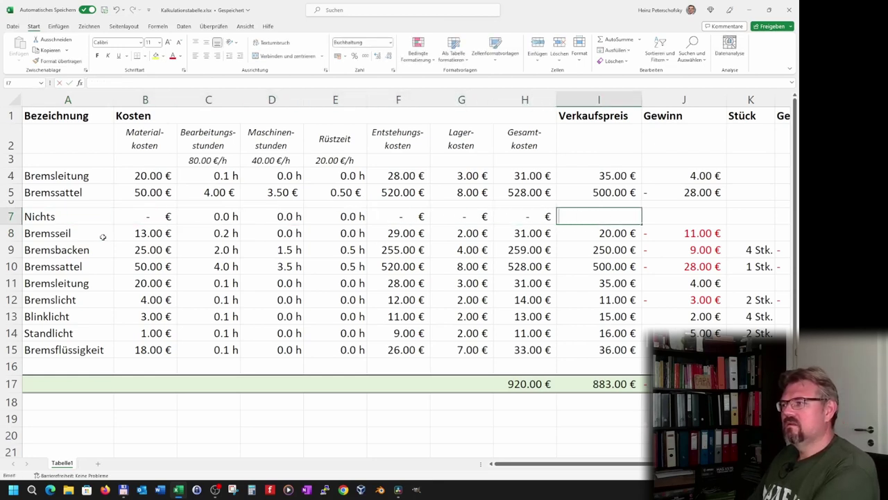
{"action": "type", "text": "0"}
{"action": "key", "text": "Right"}
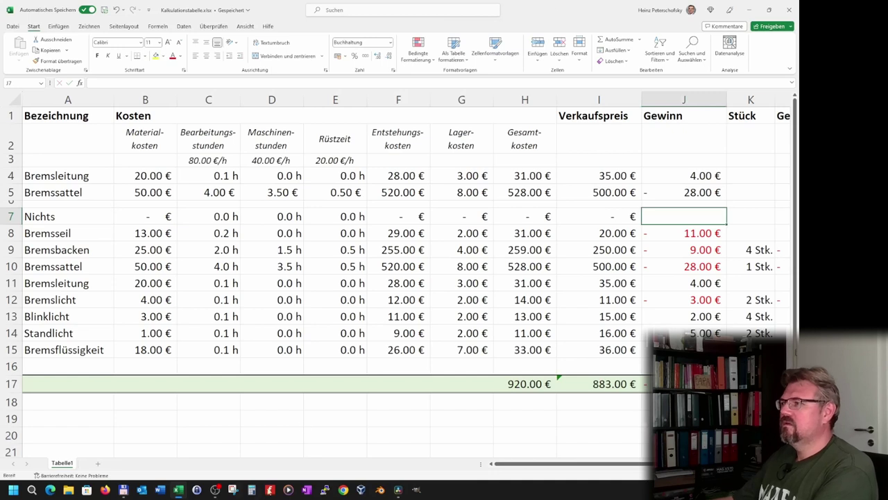
- Fill the selling price and profit formula from row 8 up into row 7
{"action": "left_click", "coordinate": [635, 238]}
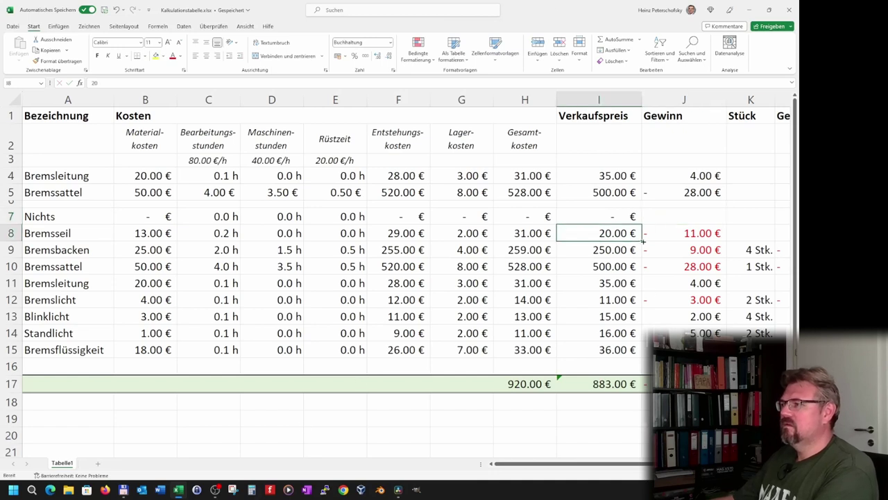
{"action": "left_click_drag", "start_coordinate": [642, 239], "coordinate": [641, 219]}
{"action": "left_click", "coordinate": [708, 236]}
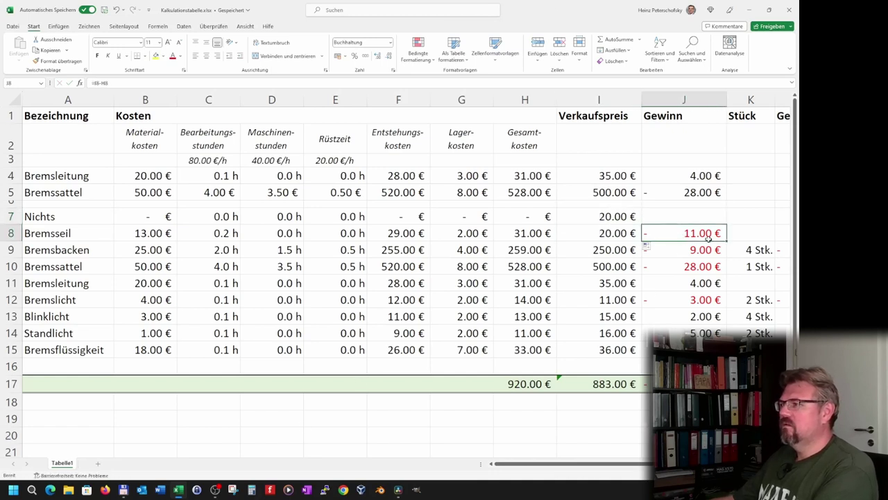
{"action": "left_click_drag", "start_coordinate": [726, 240], "coordinate": [724, 219]}
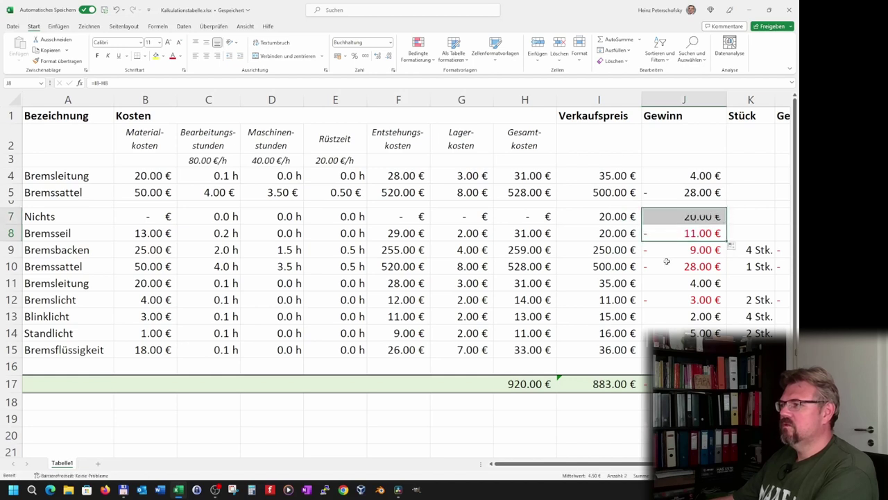
- Check the selling price column and set the Nichts selling price I7 to 0
{"action": "left_click", "coordinate": [615, 234]}
{"action": "left_click", "coordinate": [614, 212]}
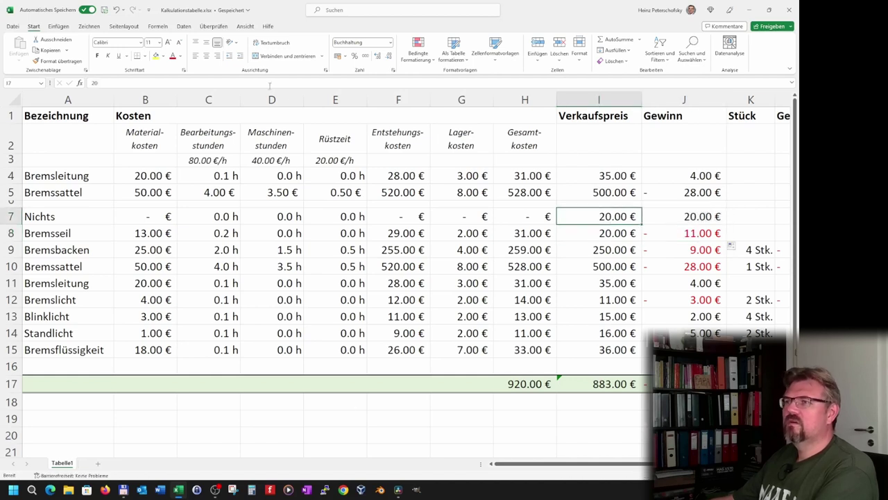
{"action": "left_click", "coordinate": [109, 83]}
{"action": "key", "text": "Escape"}
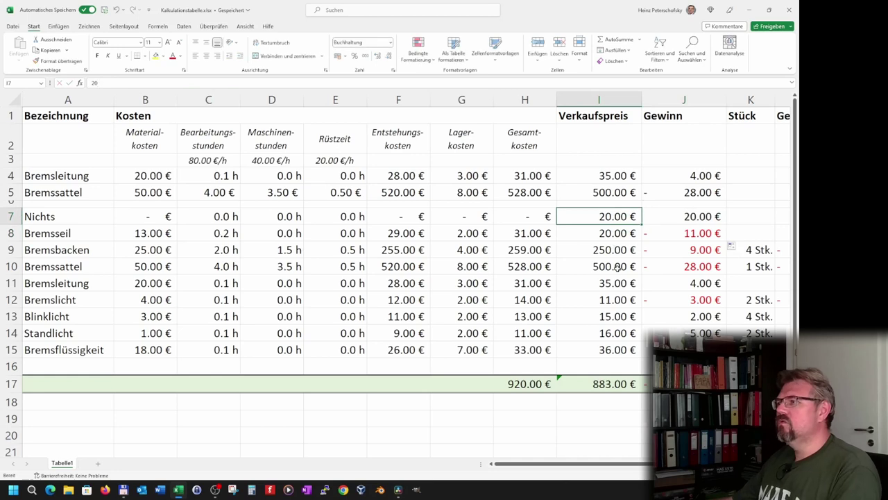
{"action": "left_click", "coordinate": [616, 250]}
{"action": "left_click", "coordinate": [618, 264]}
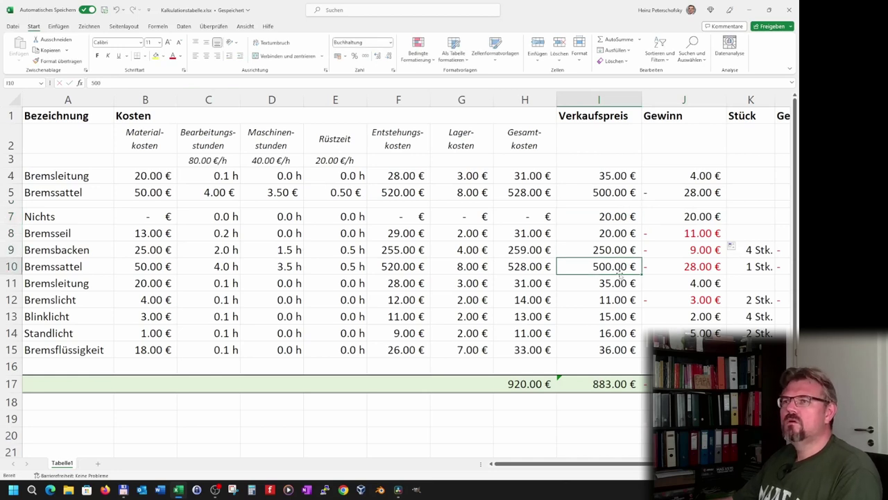
{"action": "left_click", "coordinate": [621, 285]}
{"action": "key", "text": "Up"}
{"action": "key", "text": "Up"}
{"action": "key", "text": "Up"}
{"action": "left_click", "coordinate": [615, 215]}
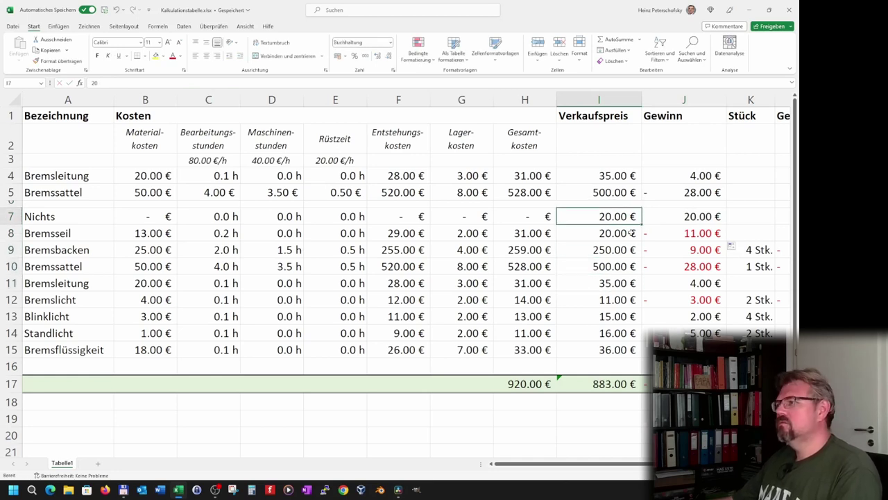
{"action": "type", "text": "0"}
{"action": "key", "text": "Return"}
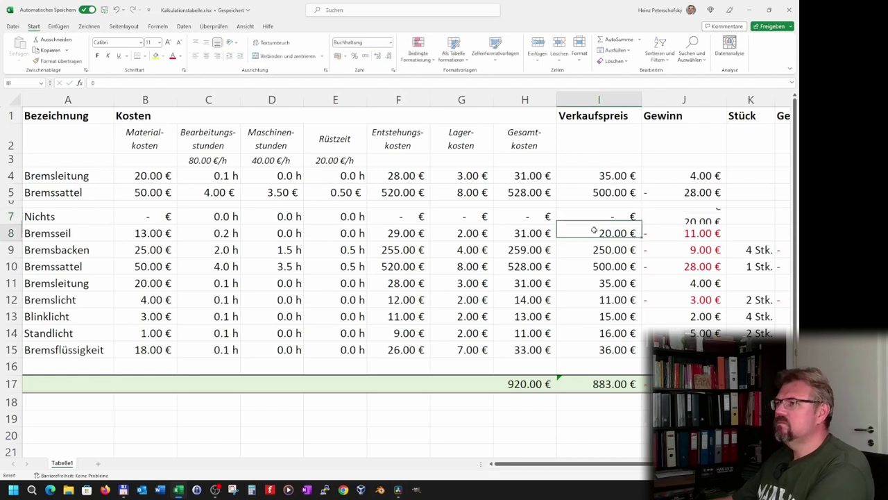
- Inspect the total cost, production cost and profit formulas in rows 7 and 8
{"action": "left_click", "coordinate": [534, 235]}
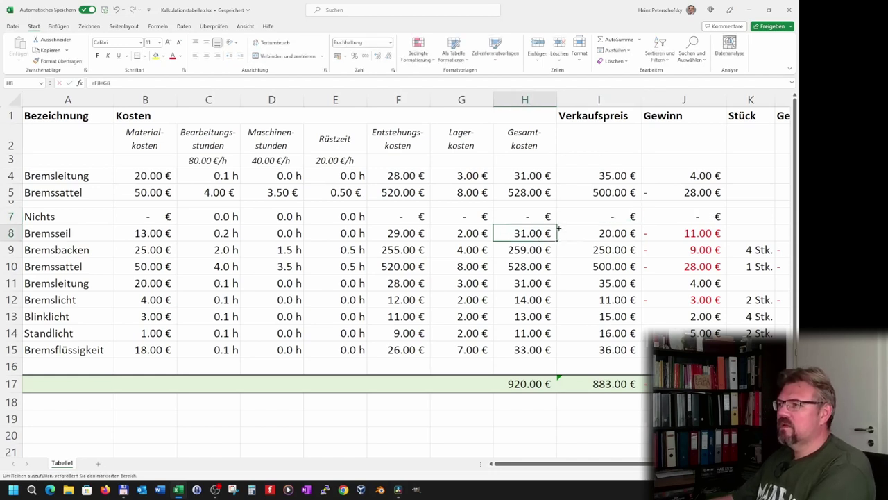
{"action": "left_click_drag", "start_coordinate": [558, 240], "coordinate": [558, 216]}
{"action": "left_click", "coordinate": [478, 234]}
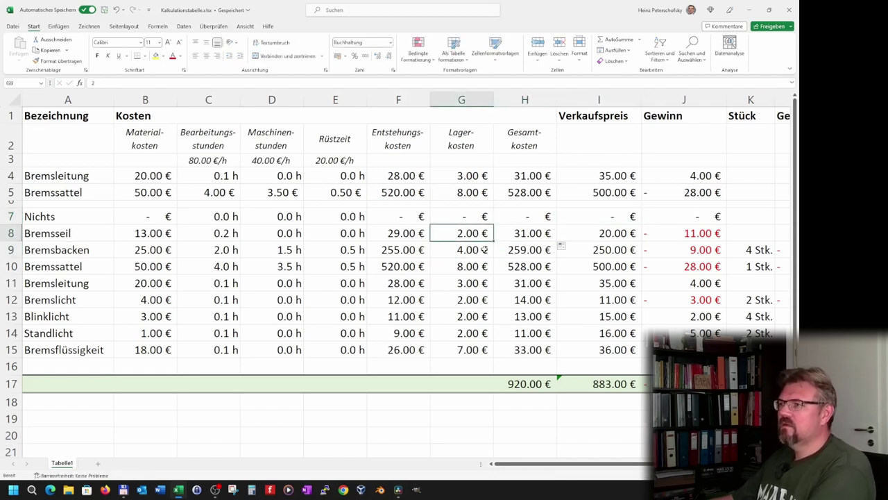
{"action": "left_click", "coordinate": [413, 235]}
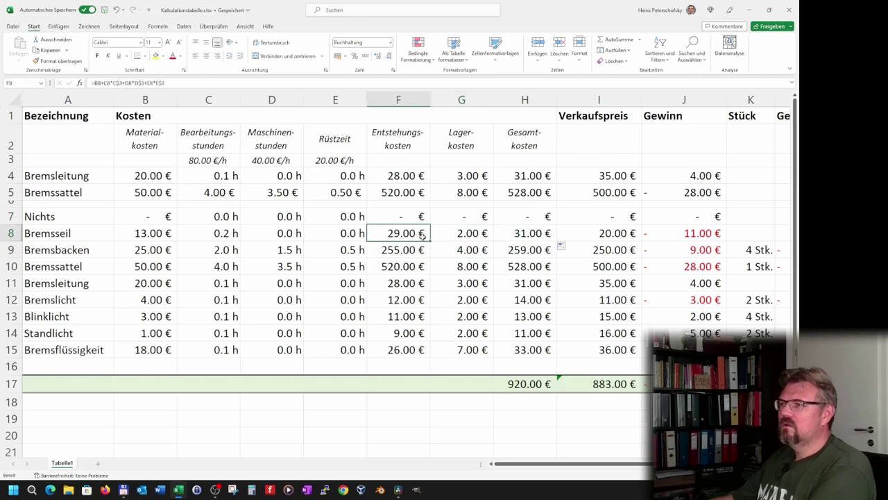
{"action": "left_click_drag", "start_coordinate": [430, 240], "coordinate": [409, 218]}
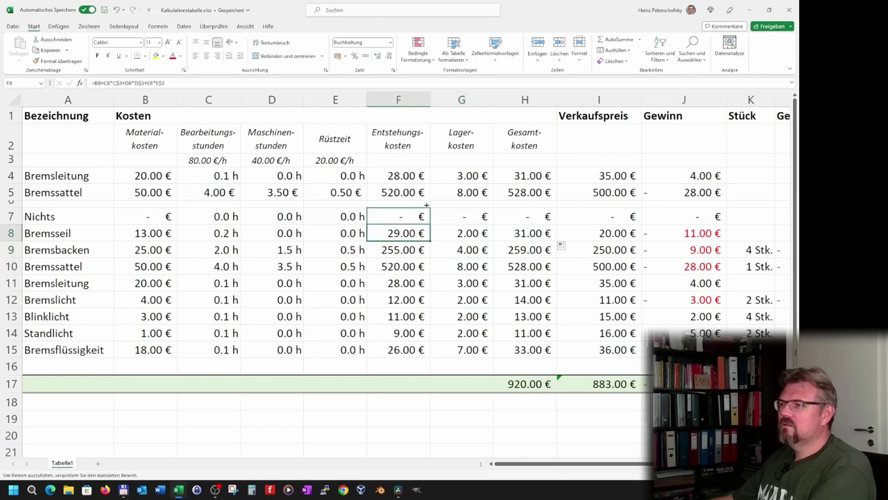
{"action": "left_click", "coordinate": [692, 232]}
{"action": "left_click_drag", "start_coordinate": [725, 241], "coordinate": [721, 217]}
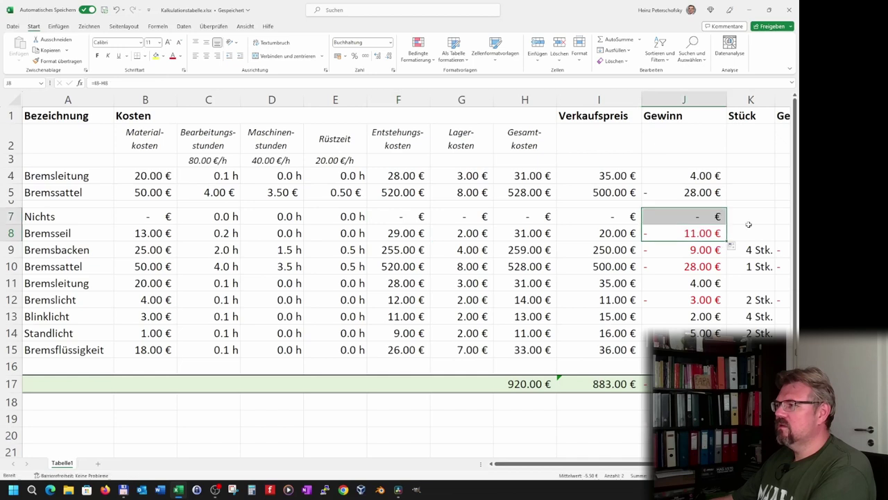
{"action": "left_click", "coordinate": [749, 216]}
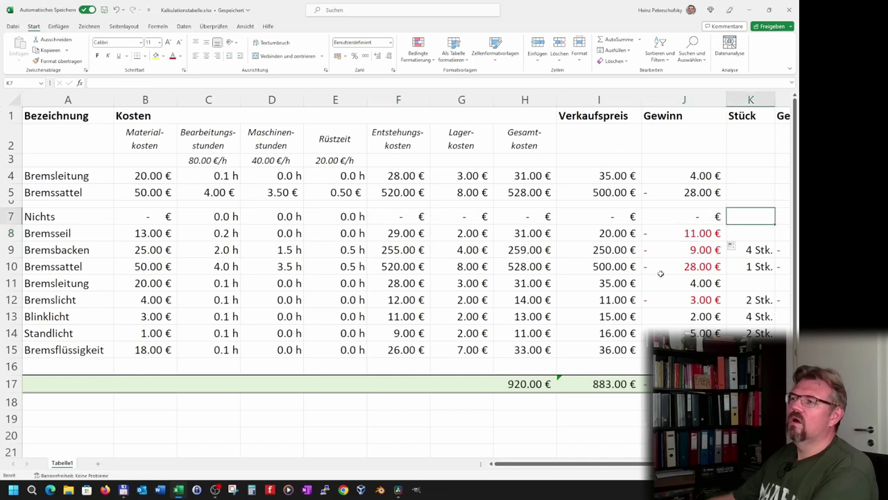
{"action": "left_click", "coordinate": [93, 179]}
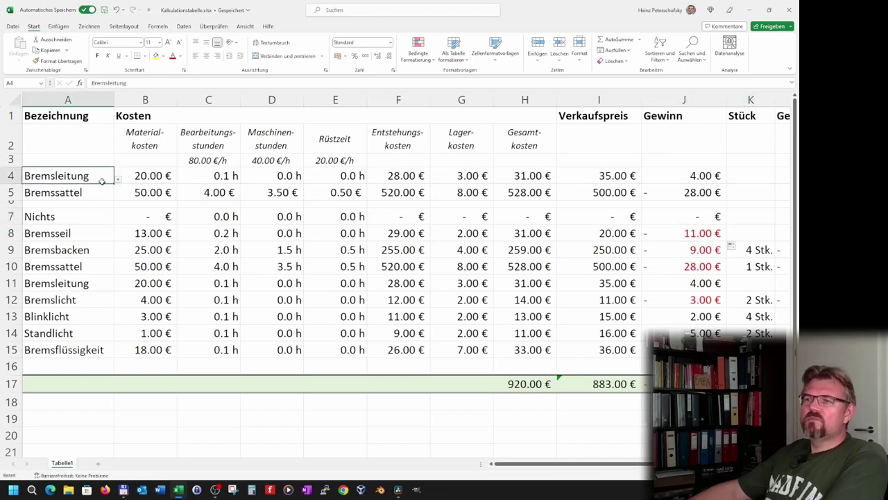
{"action": "left_click", "coordinate": [118, 179]}
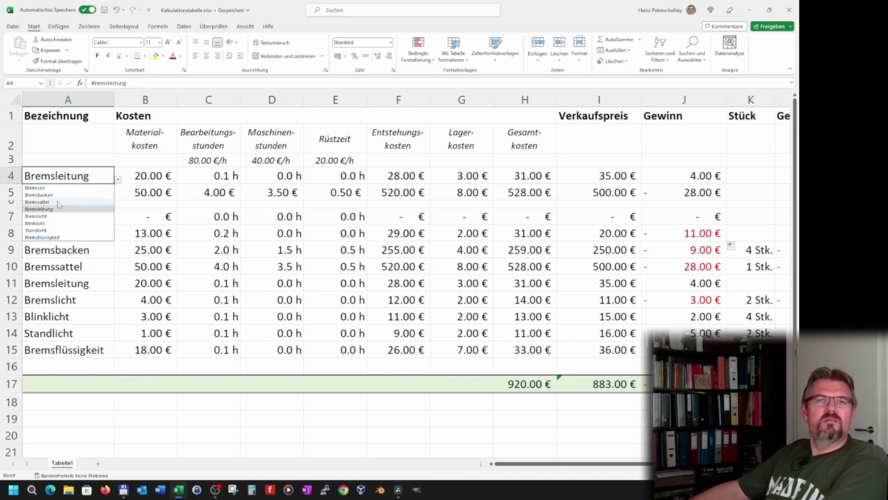
{"action": "left_click", "coordinate": [337, 324]}
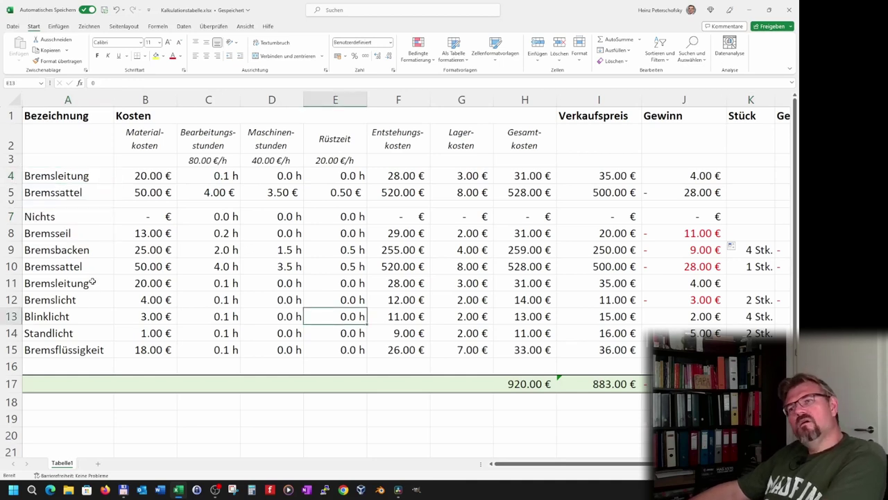
{"action": "left_click", "coordinate": [84, 176]}
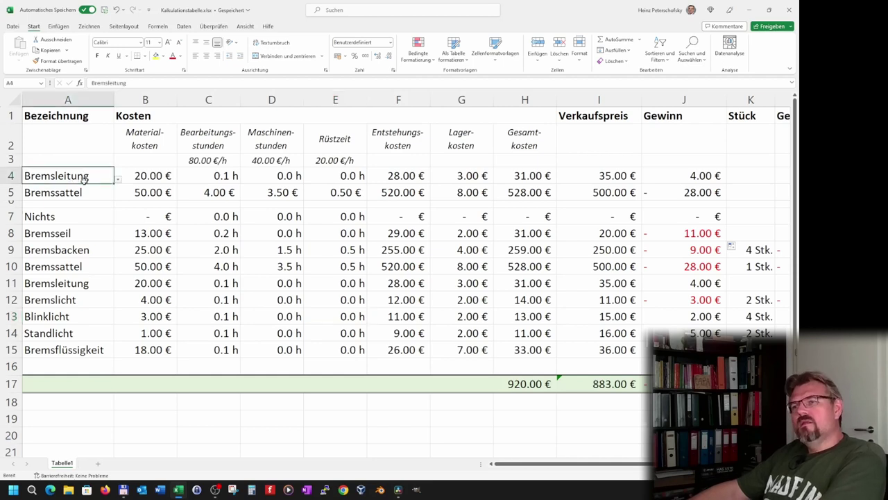
{"action": "left_click_drag", "start_coordinate": [84, 179], "coordinate": [84, 194]}
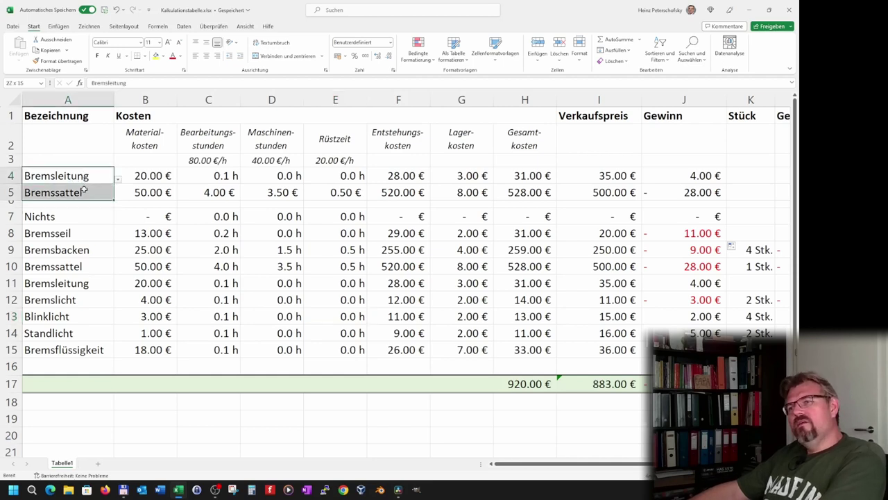
- Change the item list source to A7:A15 and open A4's list to check Nichts
{"action": "left_click", "coordinate": [184, 27]}
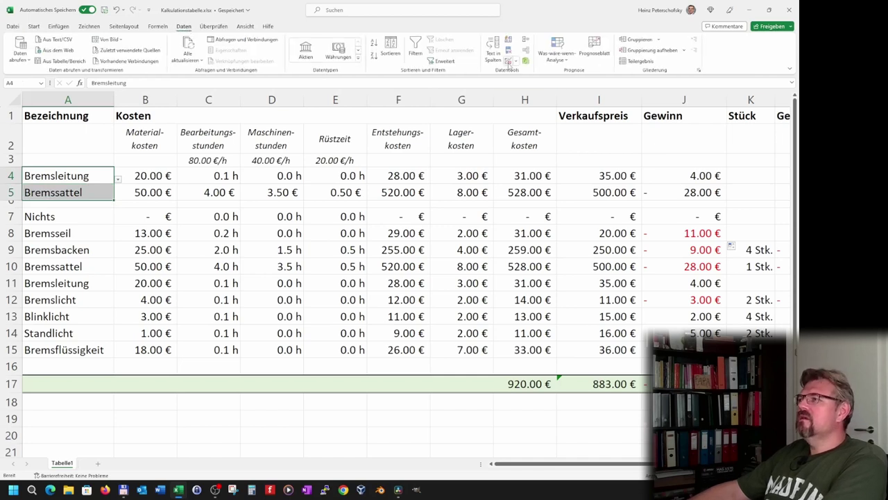
{"action": "left_click", "coordinate": [509, 61]}
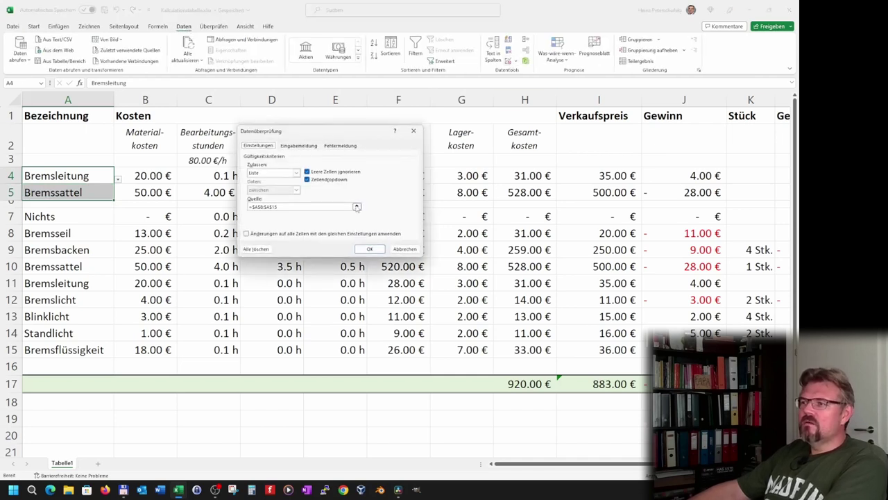
{"action": "left_click", "coordinate": [357, 207]}
{"action": "left_click_drag", "start_coordinate": [75, 217], "coordinate": [76, 352]}
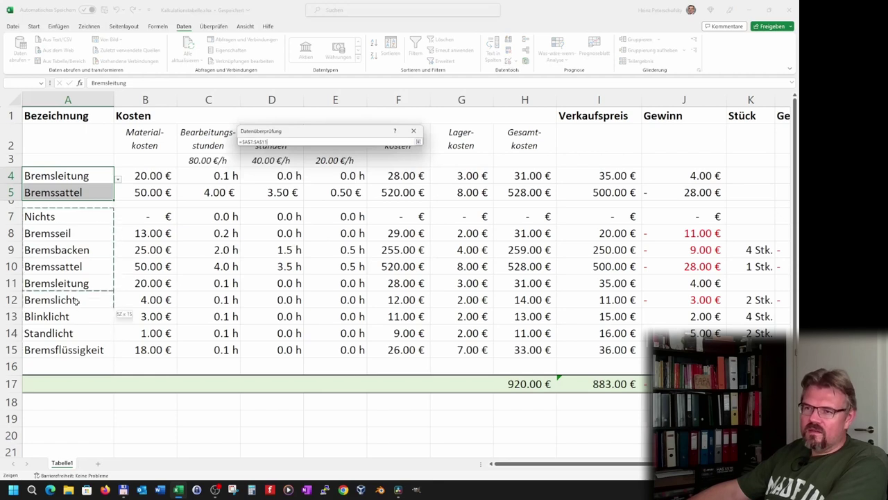
{"action": "left_click", "coordinate": [418, 142]}
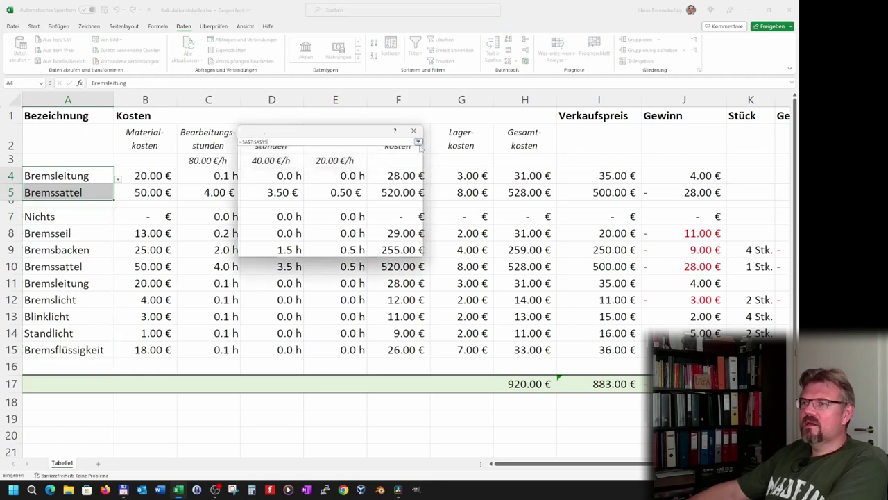
{"action": "left_click", "coordinate": [369, 249]}
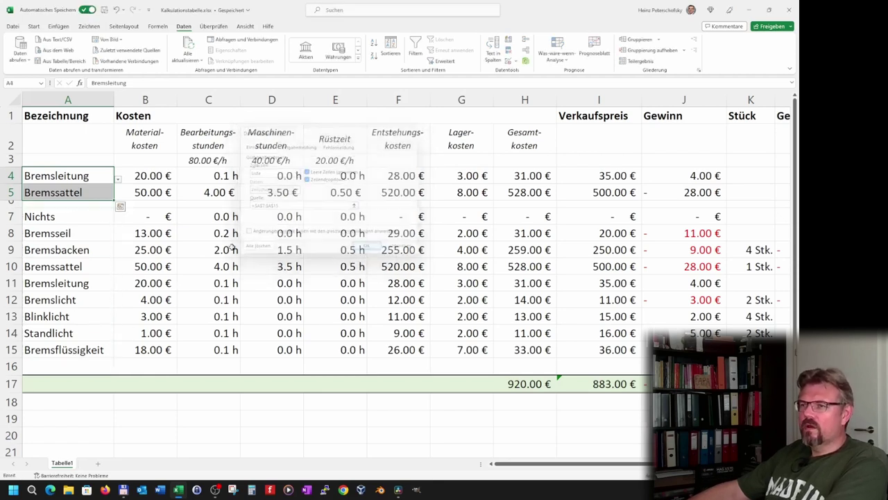
{"action": "left_click", "coordinate": [119, 179]}
- Set the item in rows 4 and 5 to Nichts using their dropdowns
{"action": "left_click", "coordinate": [32, 188]}
{"action": "left_click", "coordinate": [95, 193]}
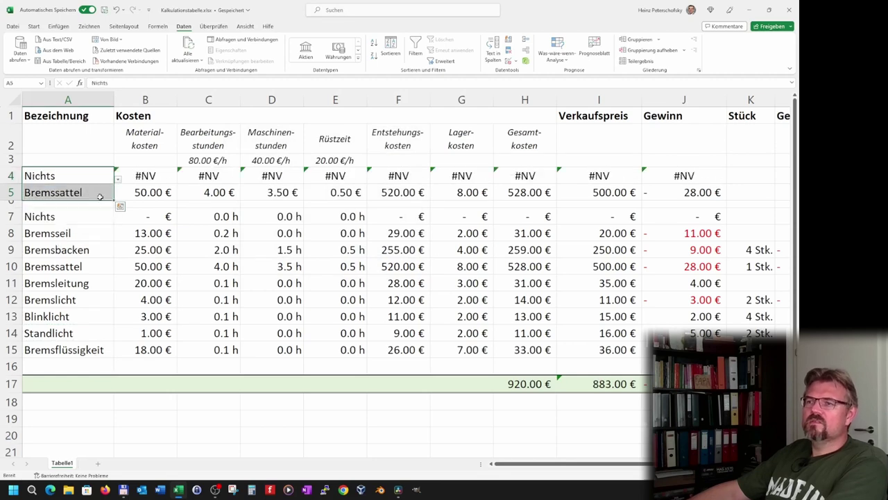
{"action": "left_click", "coordinate": [118, 197]}
{"action": "left_click", "coordinate": [32, 204]}
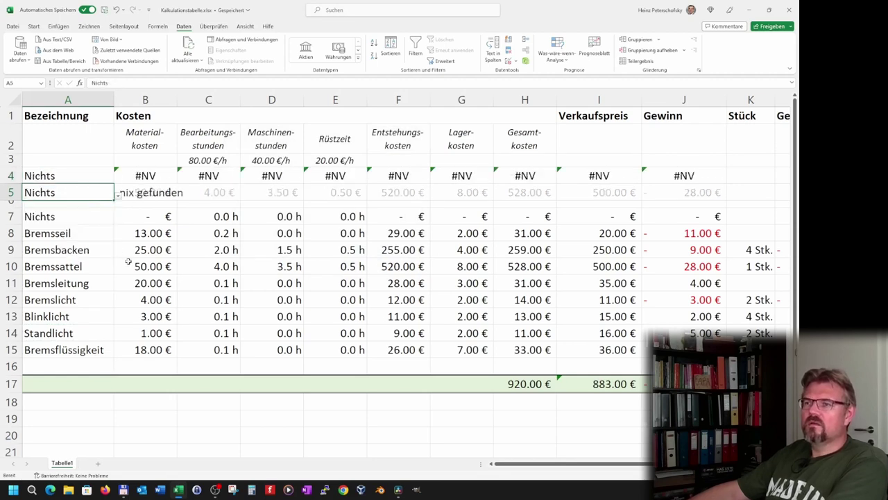
{"action": "left_click", "coordinate": [140, 261]}
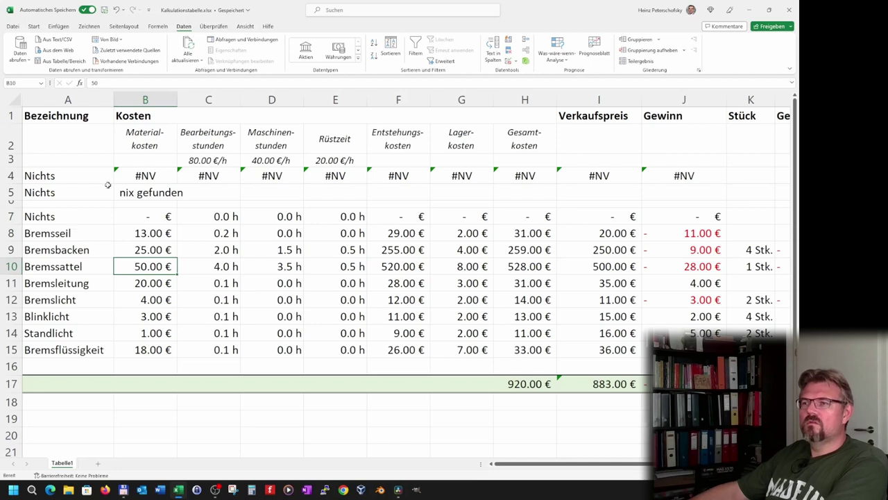
- Extend B5's XVERWEIS lookup and return ranges to start at row 7
{"action": "left_click", "coordinate": [148, 193]}
{"action": "left_click", "coordinate": [155, 83]}
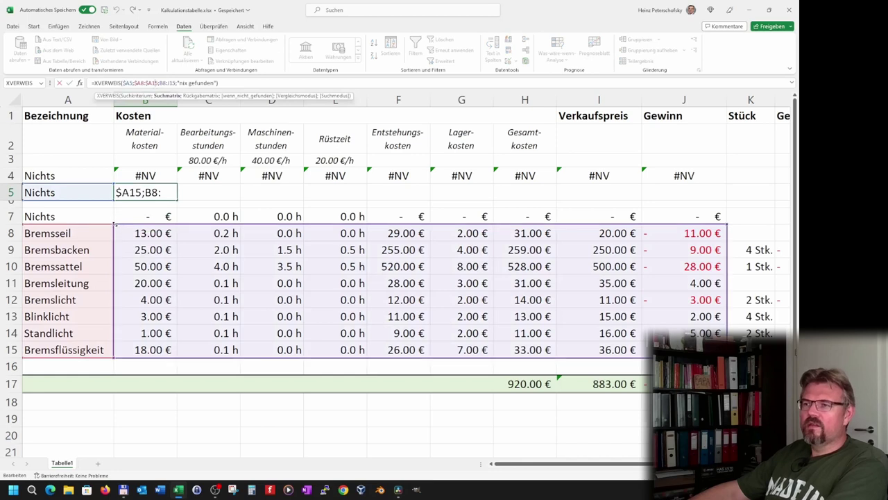
{"action": "left_click_drag", "start_coordinate": [114, 225], "coordinate": [113, 229]}
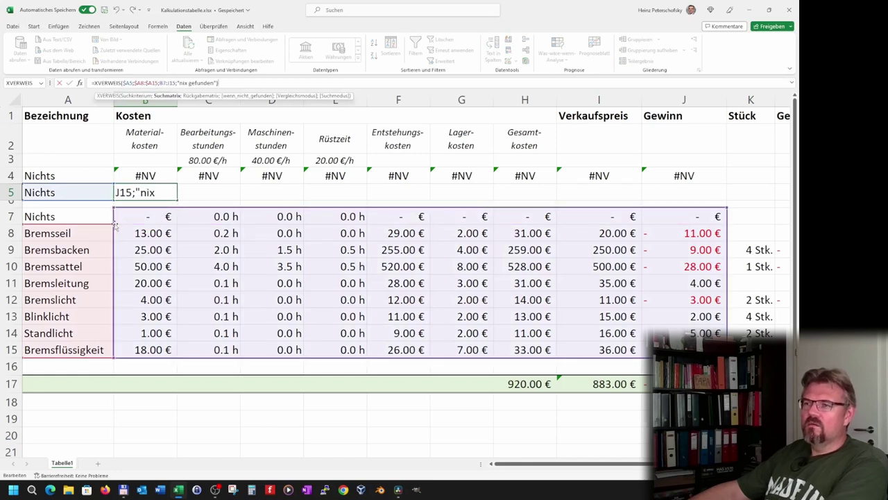
{"action": "left_click_drag", "start_coordinate": [113, 216], "coordinate": [114, 212]}
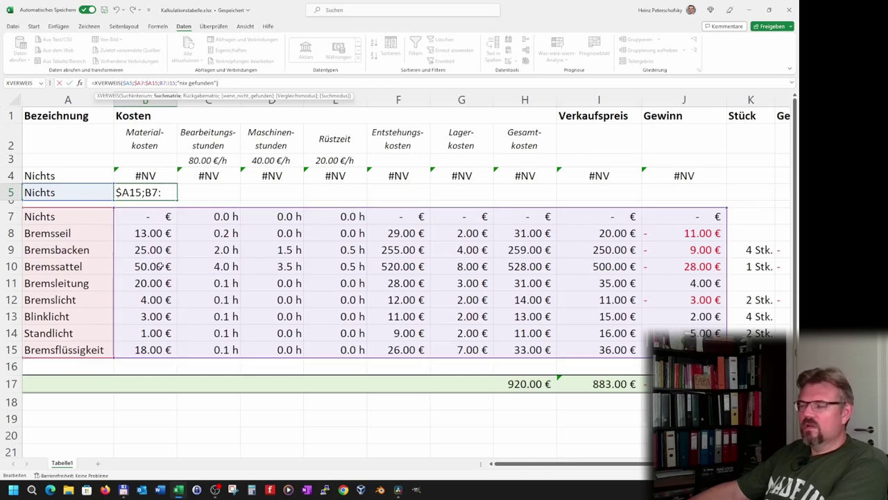
{"action": "key", "text": "Return"}
- Extend the B4 and C4 SVERWEIS lookup tables up to include row 7
{"action": "left_click", "coordinate": [159, 176]}
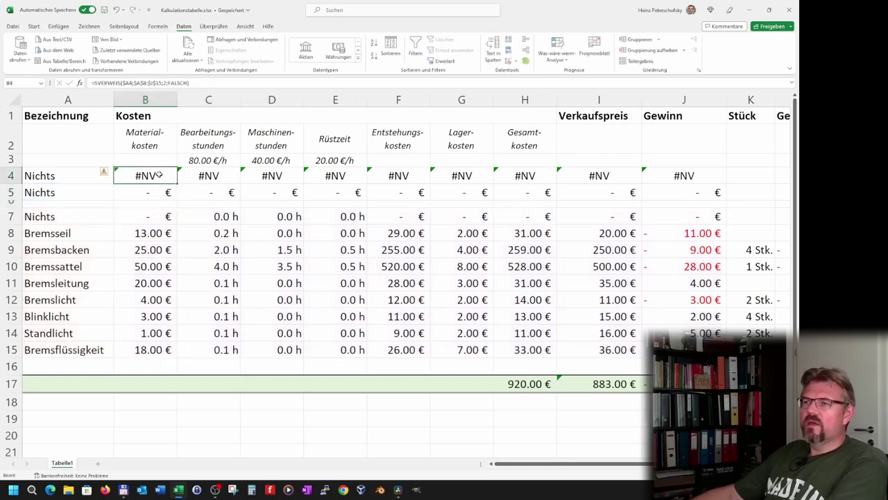
{"action": "double_click", "coordinate": [158, 176]}
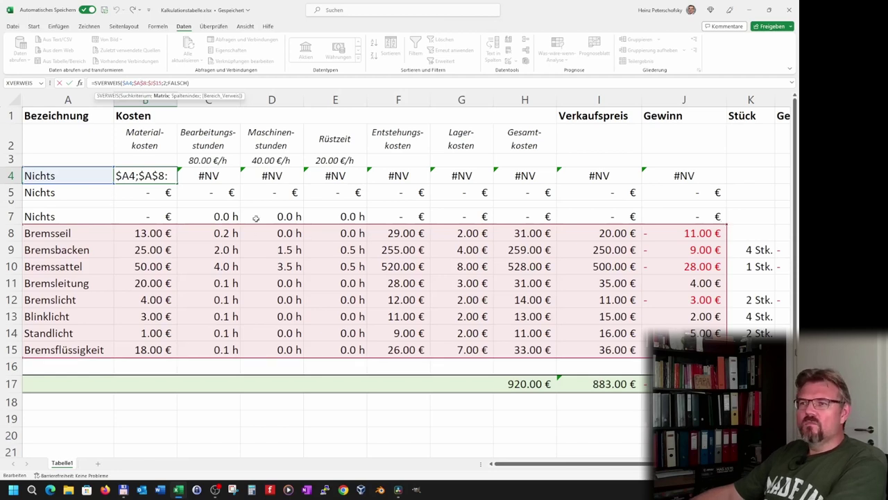
{"action": "left_click_drag", "start_coordinate": [728, 223], "coordinate": [726, 215]}
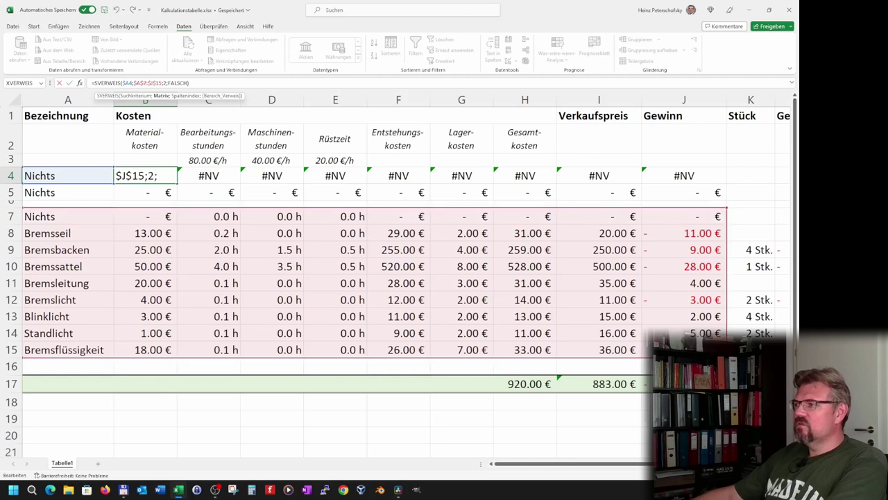
{"action": "key", "text": "Return"}
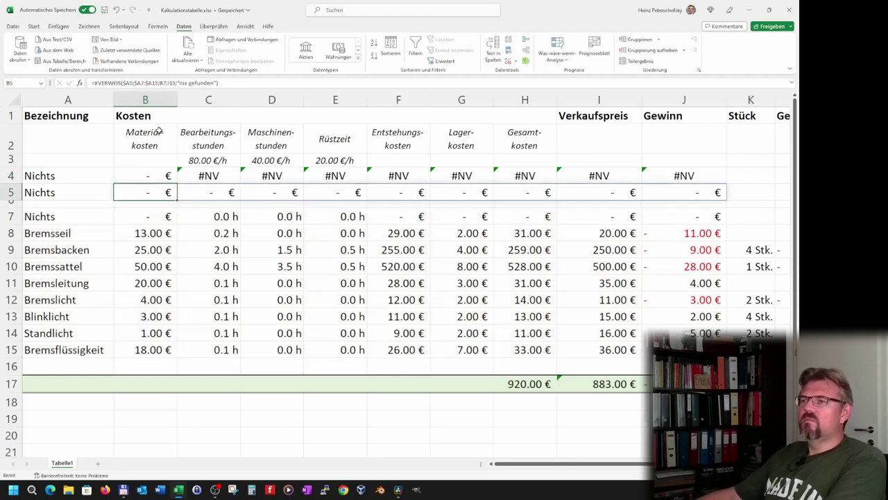
{"action": "left_click", "coordinate": [163, 174]}
{"action": "left_click", "coordinate": [201, 177]}
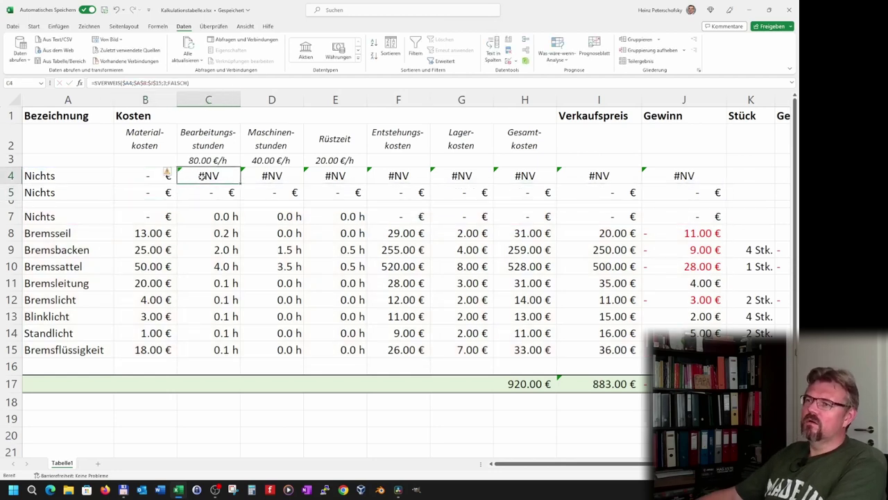
{"action": "left_click", "coordinate": [202, 82]}
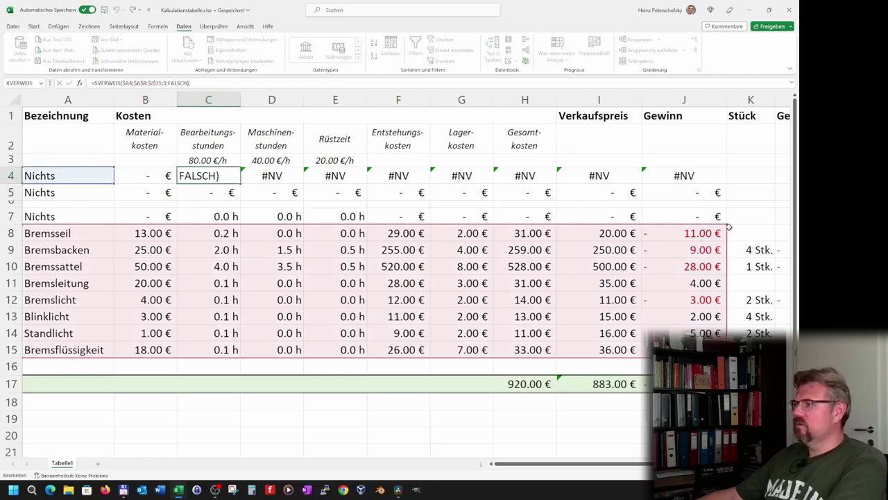
{"action": "left_click_drag", "start_coordinate": [726, 223], "coordinate": [726, 208]}
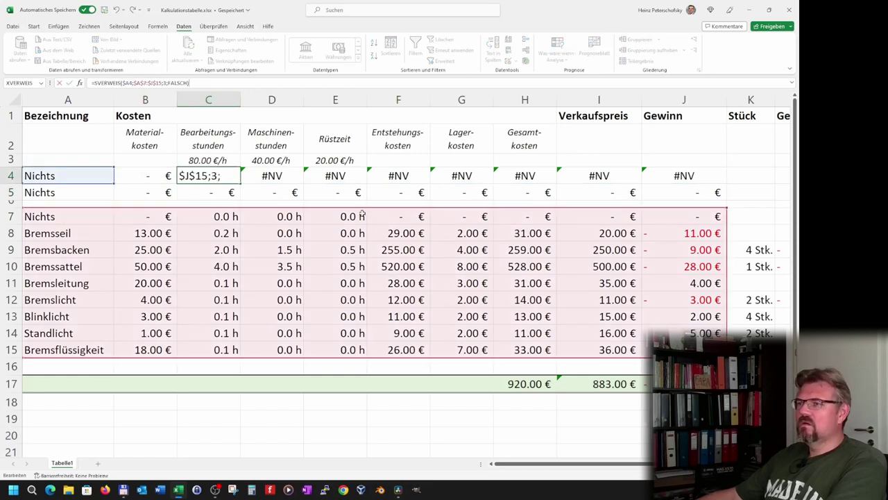
{"action": "key", "text": "Return"}
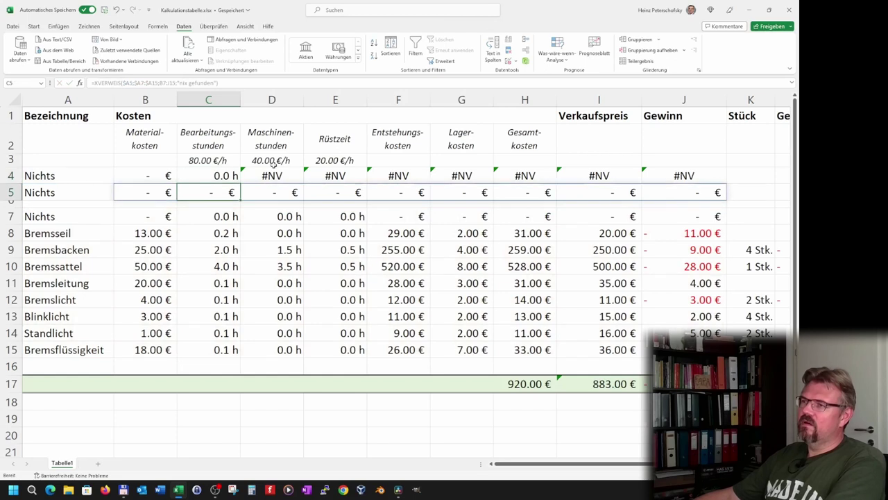
- Extend the D4 and E4 SVERWEIS lookup tables to include row 7
{"action": "left_click", "coordinate": [274, 174]}
{"action": "left_click", "coordinate": [237, 84]}
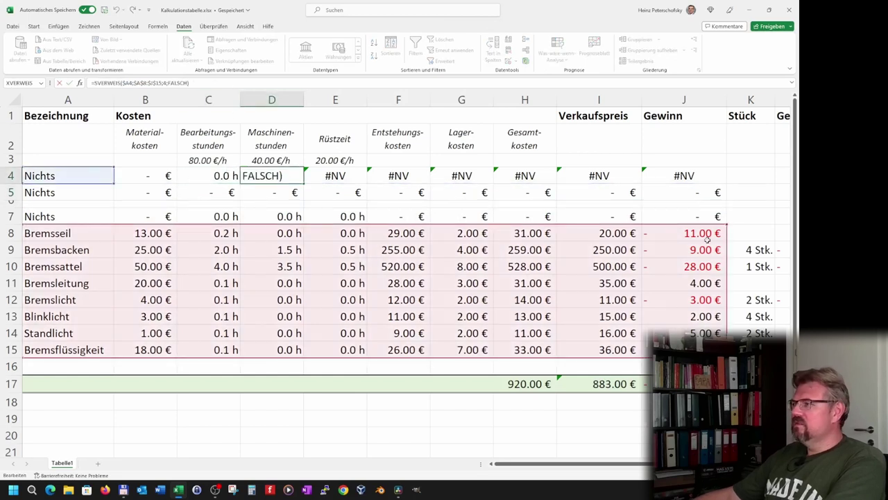
{"action": "left_click_drag", "start_coordinate": [726, 223], "coordinate": [726, 208]}
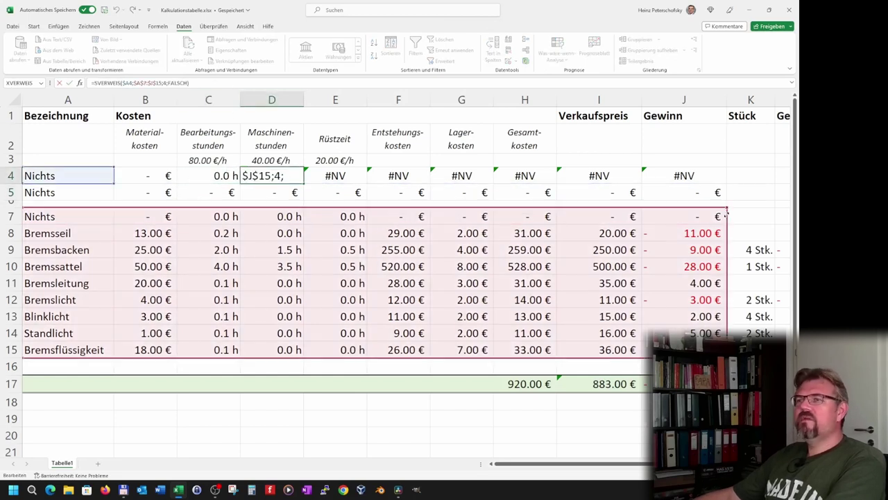
{"action": "key", "text": "Return"}
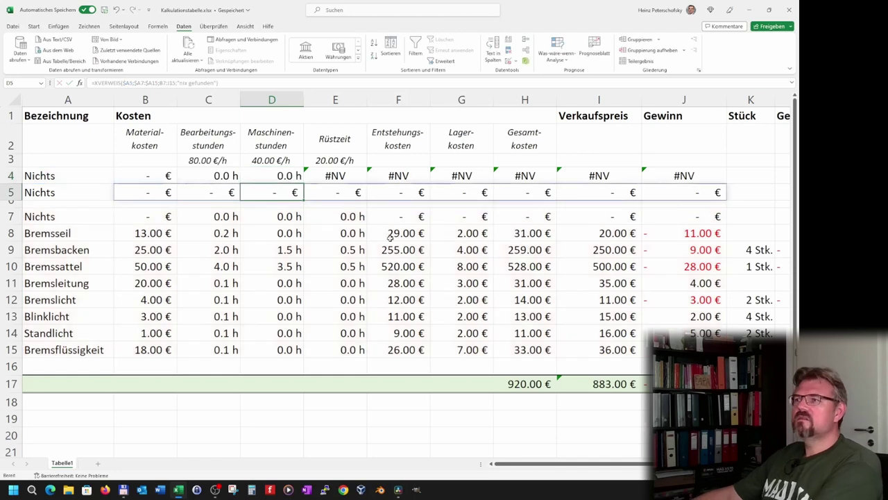
{"action": "left_click", "coordinate": [342, 176]}
{"action": "key", "text": "F2"}
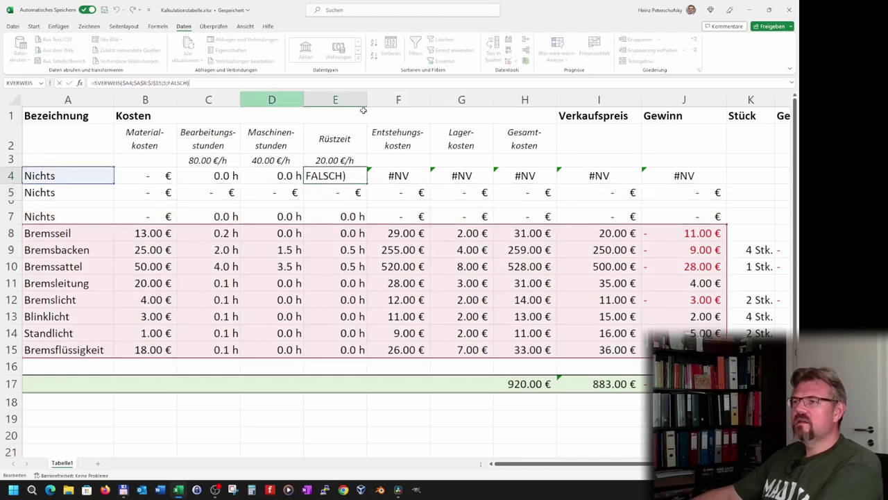
{"action": "left_click_drag", "start_coordinate": [728, 223], "coordinate": [726, 225]}
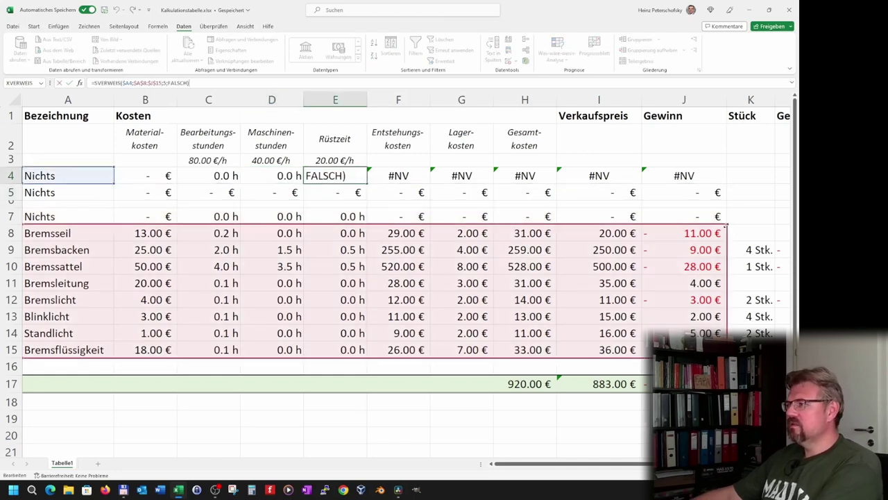
{"action": "key", "text": "Tab"}
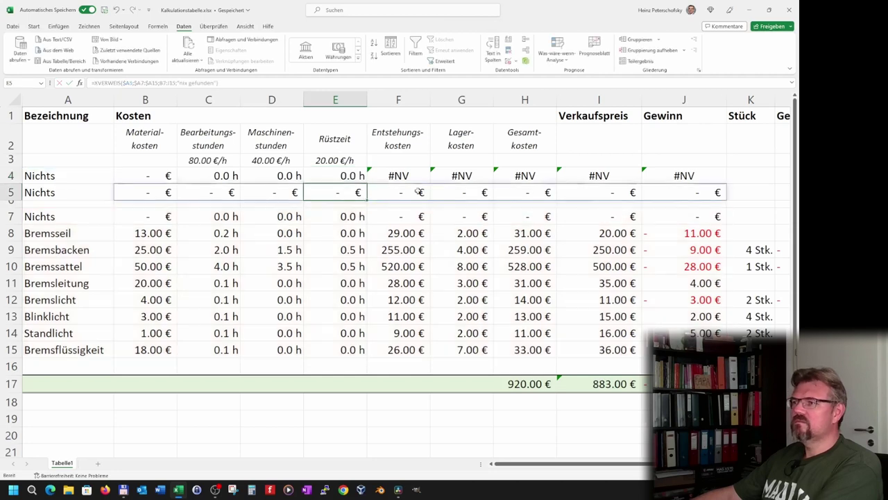
- Inspect the F4 lookup formula without changing it
{"action": "key", "text": "F2"}
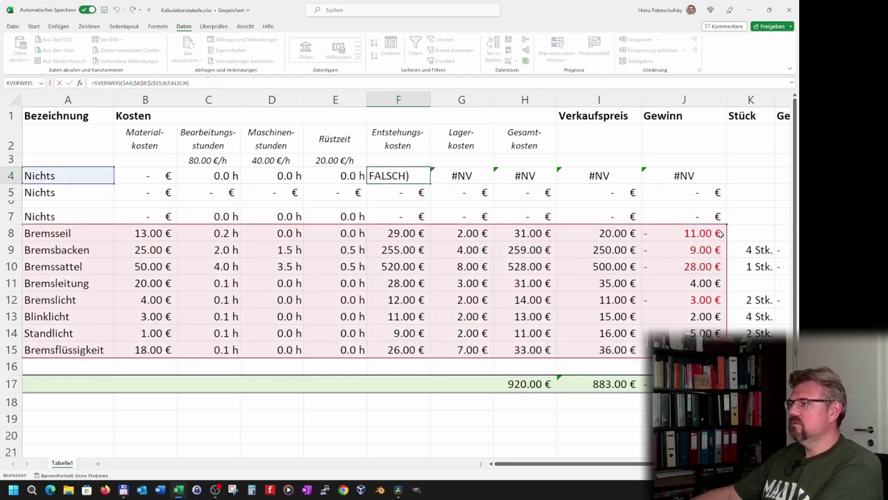
{"action": "left_click", "coordinate": [727, 224]}
{"action": "left_click", "coordinate": [400, 177]}
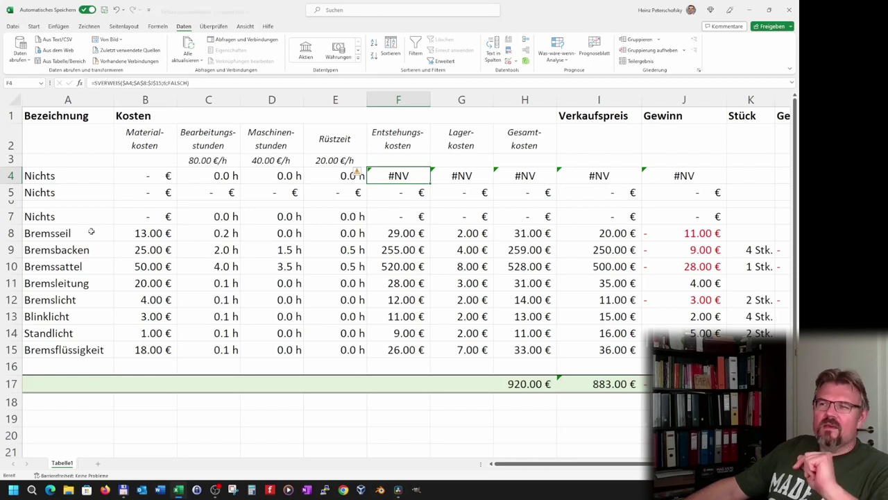
- Select the item names from Nichts to Bremsflüssigkeit, then the whole row 15
{"action": "left_click", "coordinate": [92, 248]}
{"action": "left_click_drag", "start_coordinate": [95, 222], "coordinate": [61, 353]}
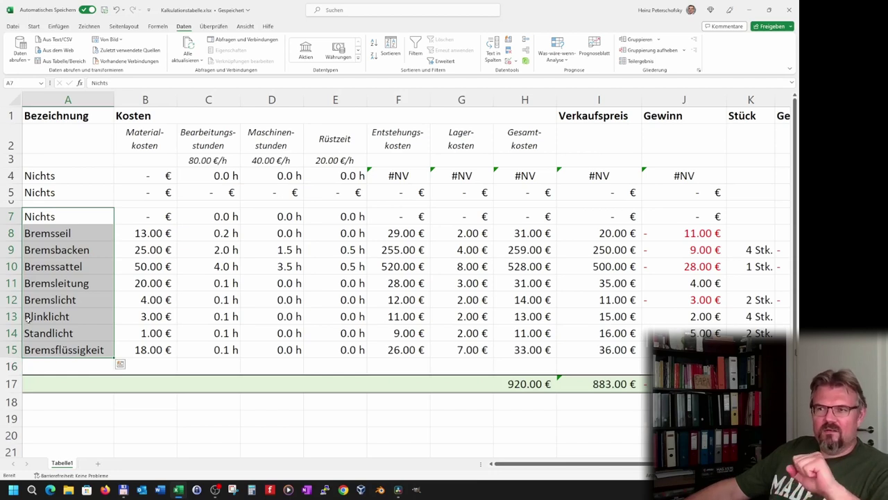
{"action": "left_click", "coordinate": [11, 350]}
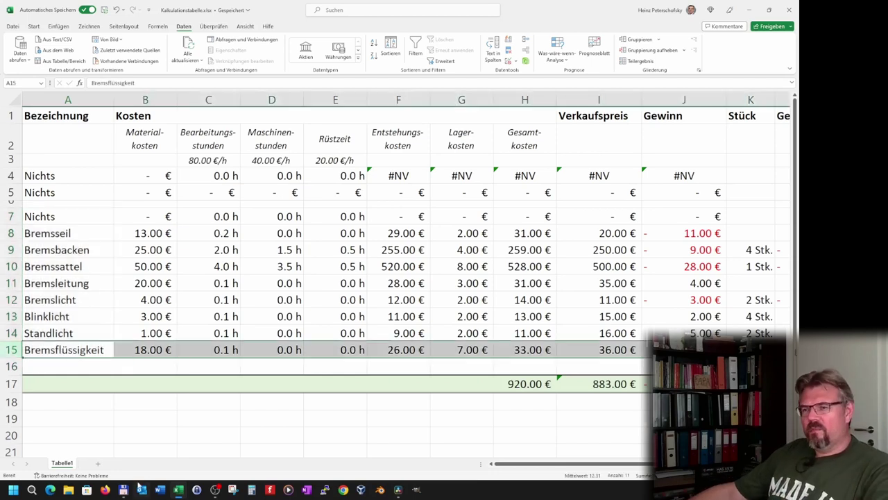
- Insert a Fernlicht row with 3.00 € material, 0.1 h processing, 0 machine hours, 0 setup
{"action": "key", "text": "ctrl+plus"}
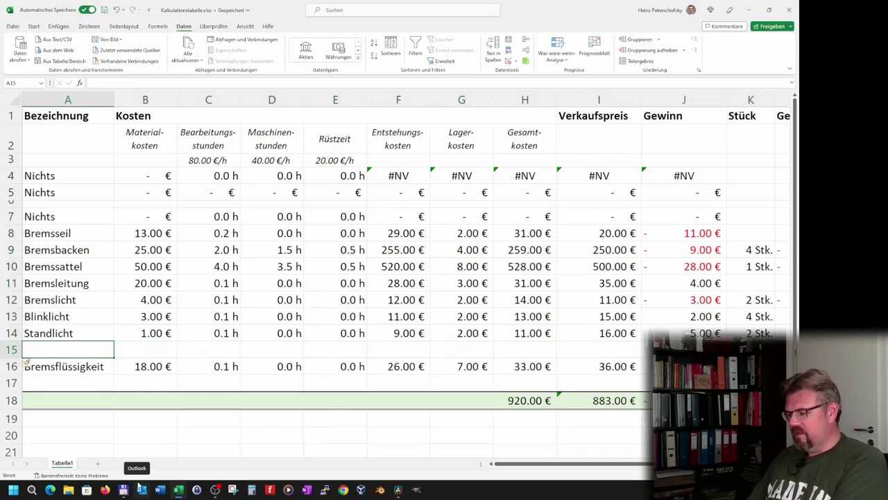
{"action": "type", "text": "Fernlicht"}
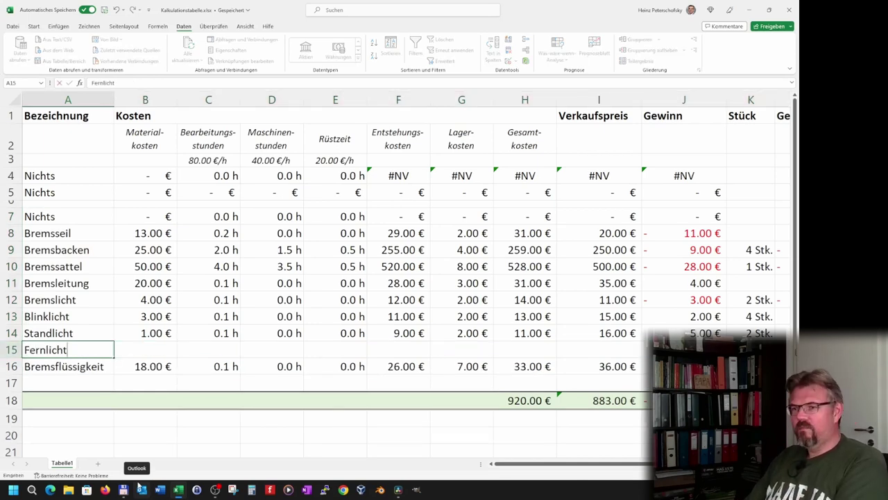
{"action": "key", "text": "Tab"}
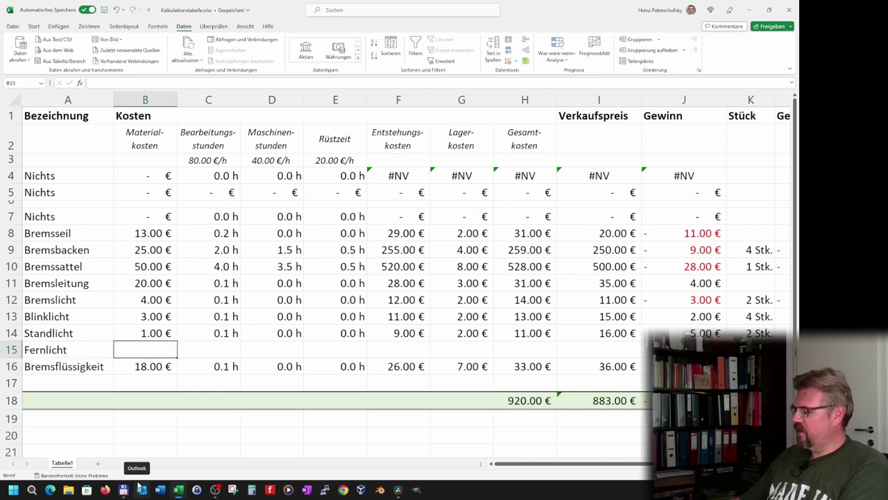
{"action": "type", "text": "3"}
{"action": "key", "text": "Tab"}
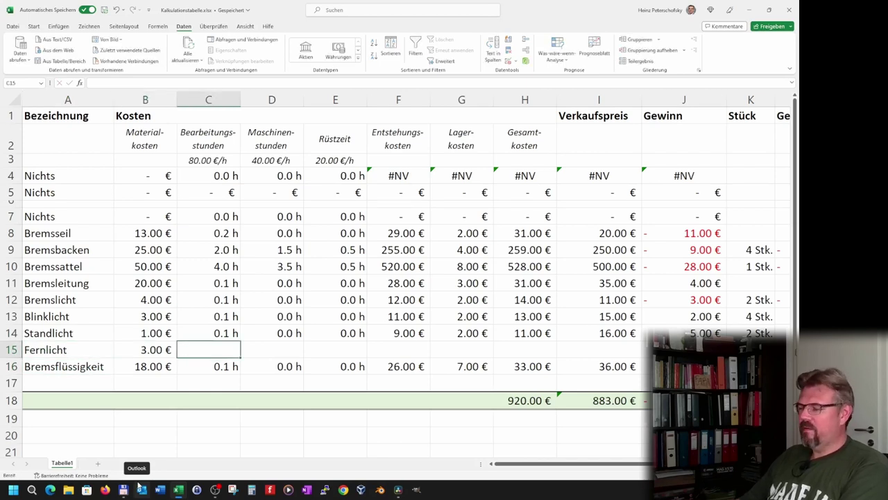
{"action": "type", "text": "0.1"}
{"action": "key", "text": "Return"}
{"action": "key", "text": "Tab"}
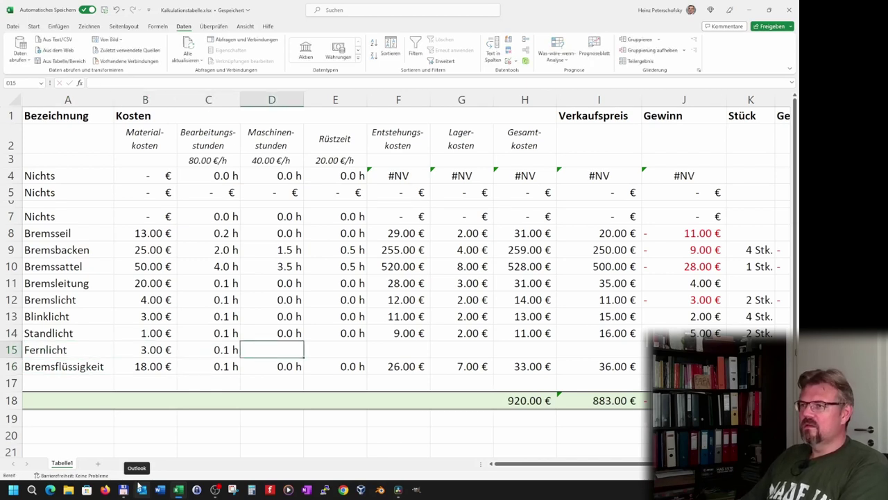
{"action": "type", "text": "0"}
{"action": "key", "text": "Tab"}
{"action": "type", "text": "0"}
{"action": "key", "text": "Tab"}
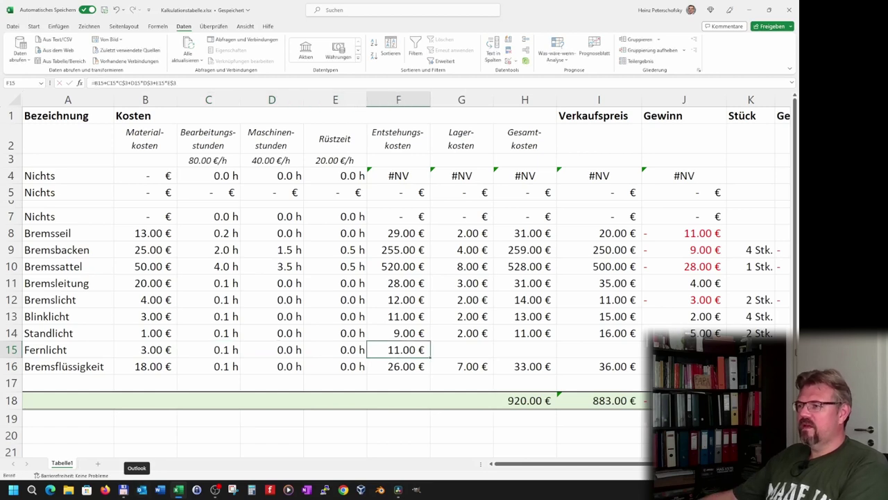
- Enter Fernlicht's 2.00 € storage cost and 15.00 € selling price
{"action": "key", "text": "Tab"}
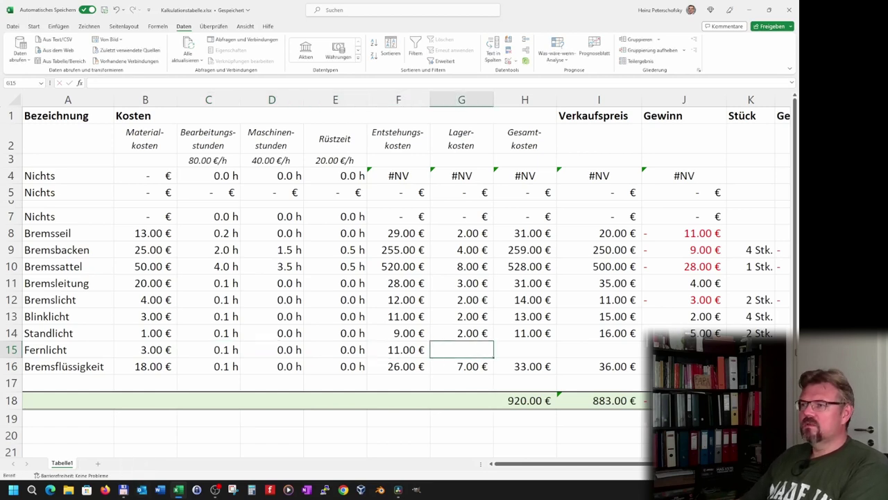
{"action": "type", "text": "2"}
{"action": "key", "text": "Return"}
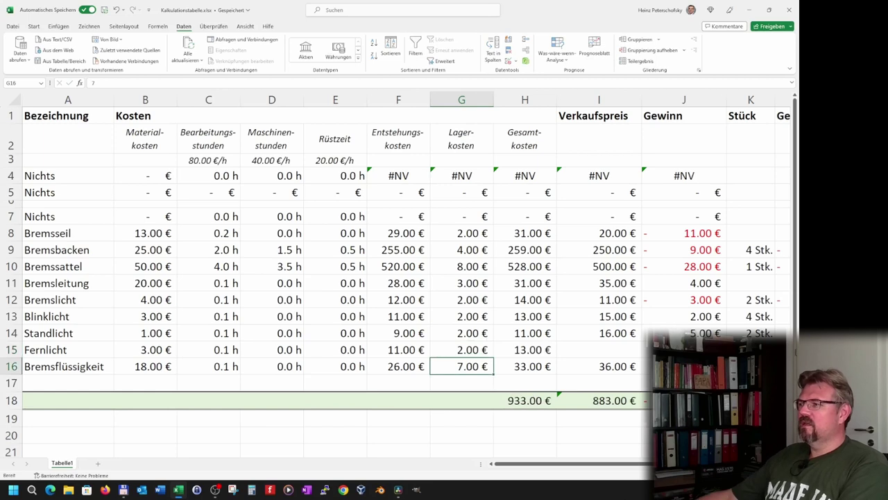
{"action": "left_click", "coordinate": [602, 355]}
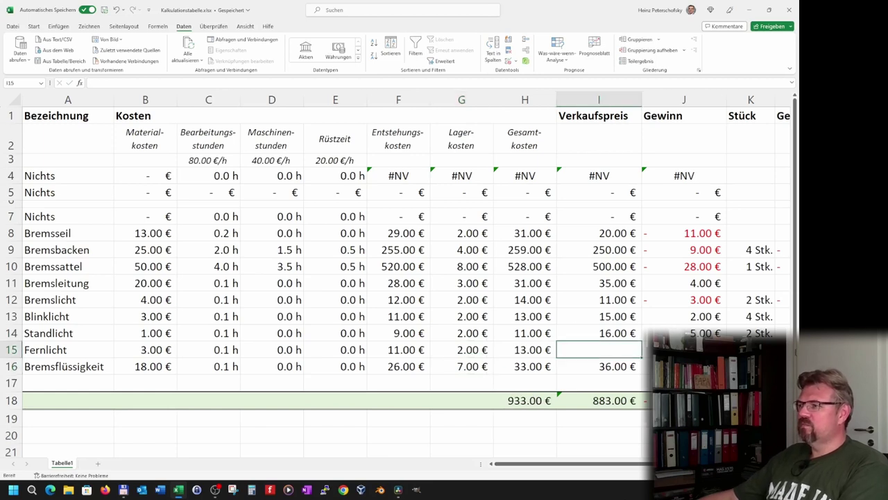
{"action": "type", "text": "15"}
{"action": "key", "text": "Return"}
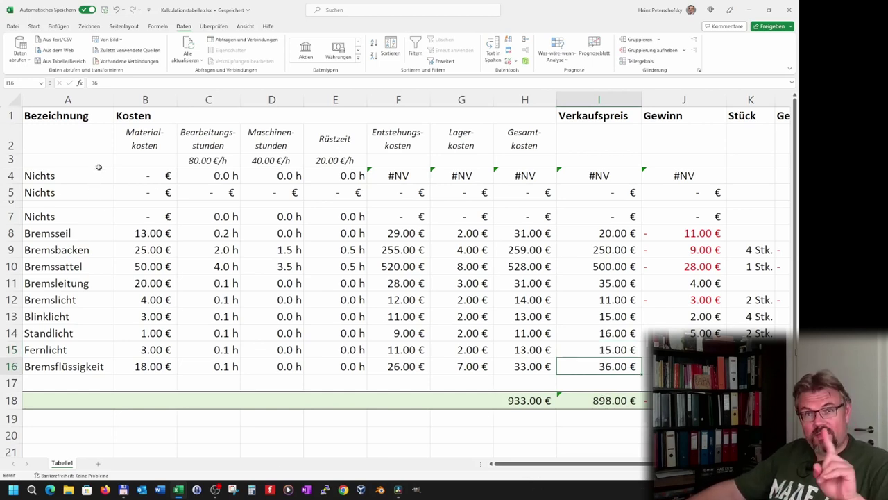
- Pick Fernlicht in the A4 and A5 dropdowns, then view B5's XVERWEIS formula
{"action": "left_click", "coordinate": [76, 176]}
{"action": "left_click", "coordinate": [118, 179]}
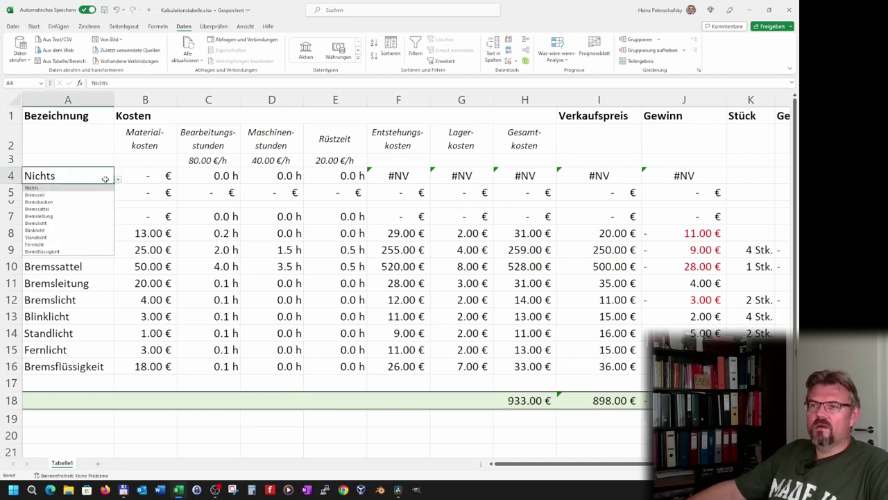
{"action": "left_click", "coordinate": [60, 245]}
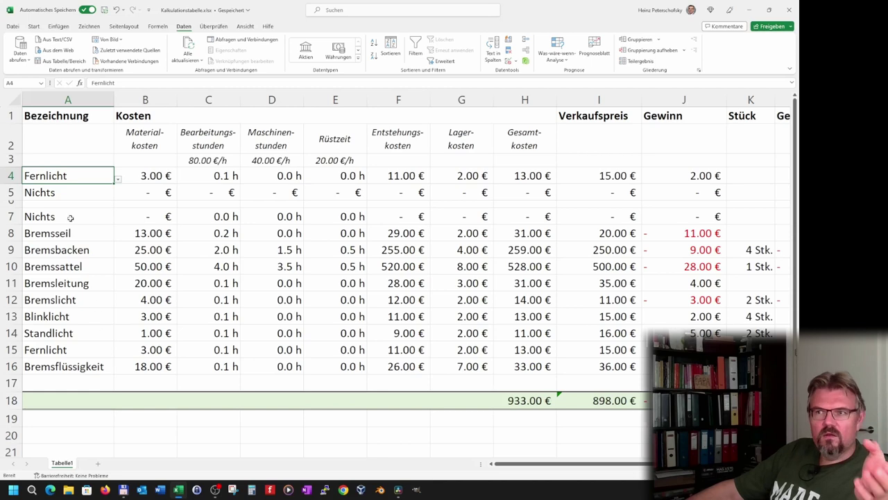
{"action": "left_click", "coordinate": [78, 190]}
{"action": "left_click", "coordinate": [118, 197]}
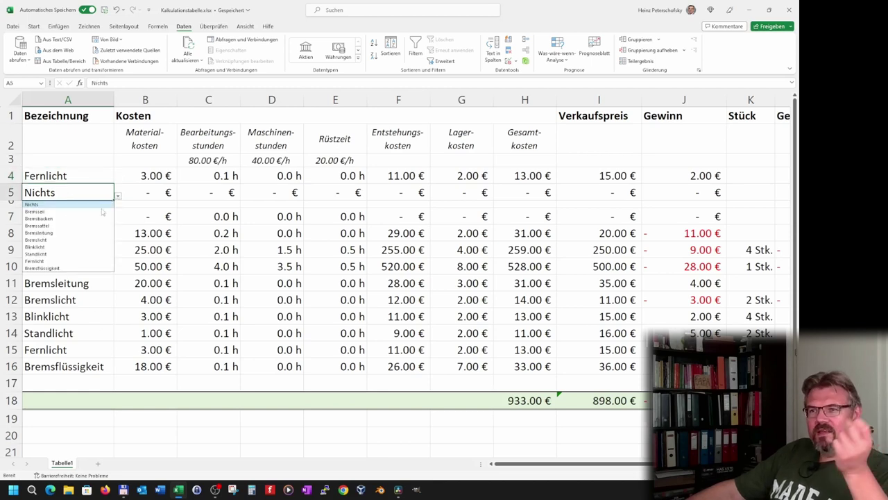
{"action": "left_click", "coordinate": [67, 262]}
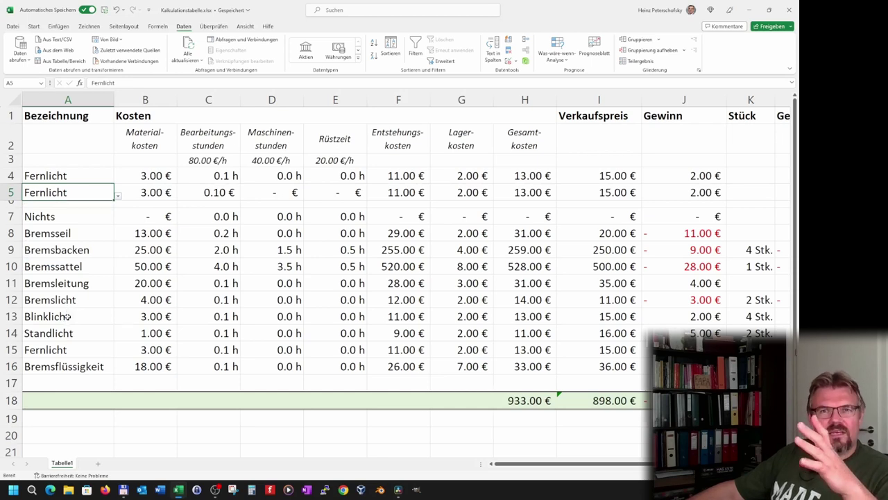
{"action": "left_click", "coordinate": [154, 193]}
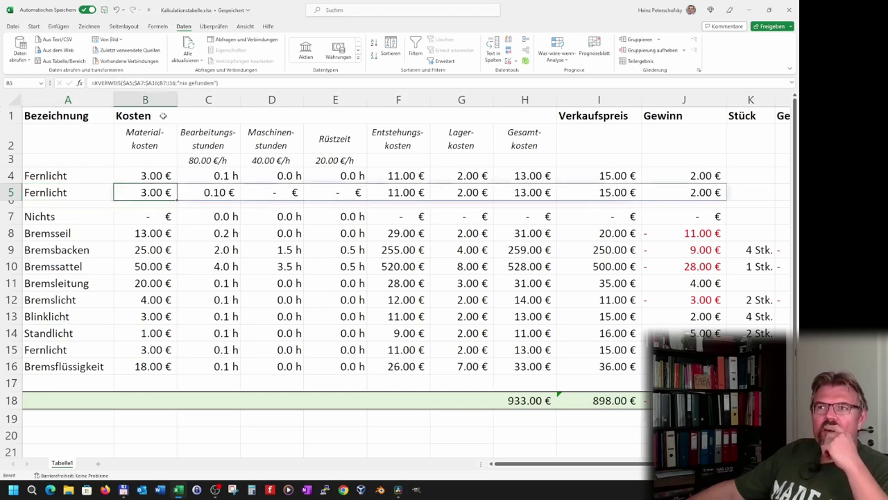
{"action": "key", "text": "F2"}
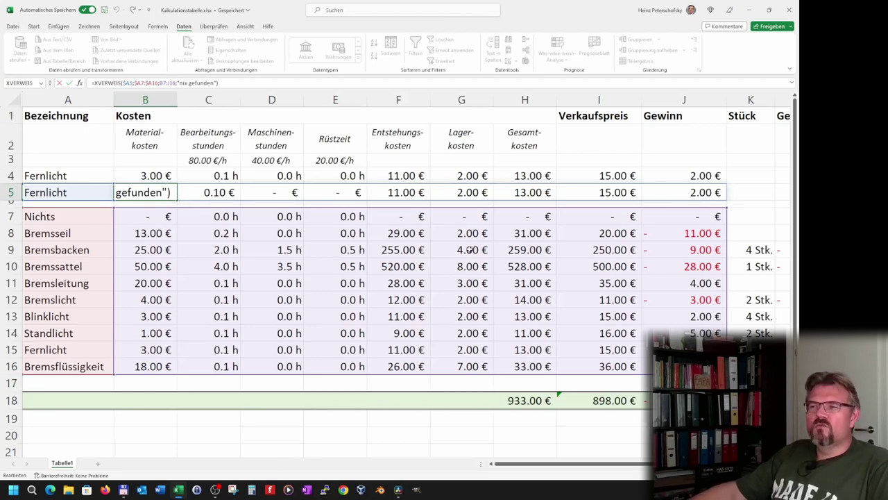
- Close B5's formula unchanged and switch row 4 back to Nichts
{"action": "key", "text": "ctrl+Return"}
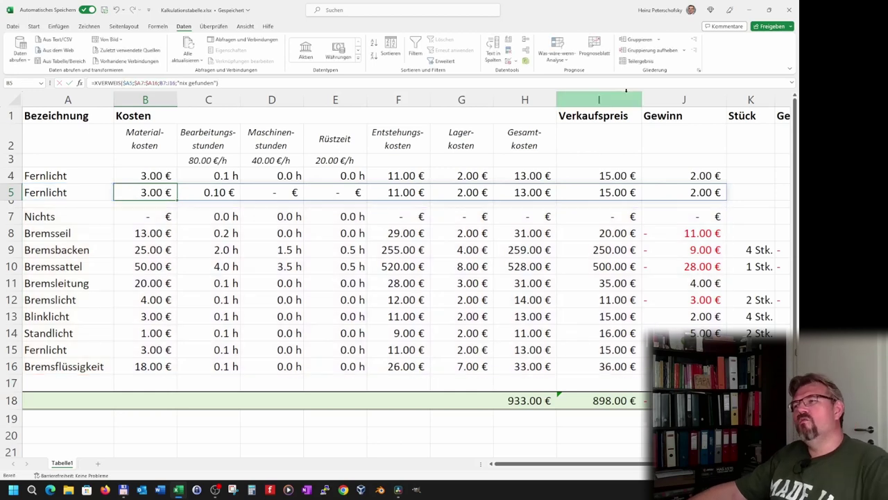
{"action": "left_click", "coordinate": [63, 176]}
{"action": "left_click", "coordinate": [118, 180]}
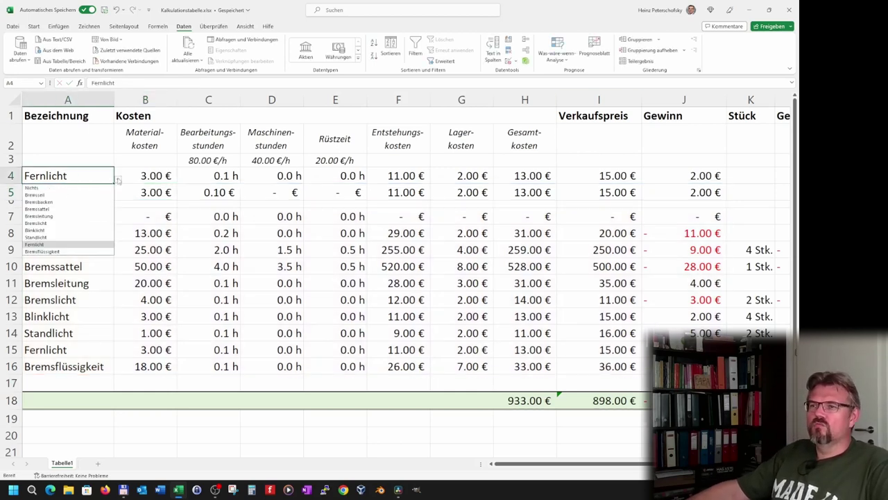
{"action": "left_click", "coordinate": [34, 188]}
- Extend the F4 and G4 SVERWEIS lookup ranges up to row 7
{"action": "double_click", "coordinate": [407, 174]}
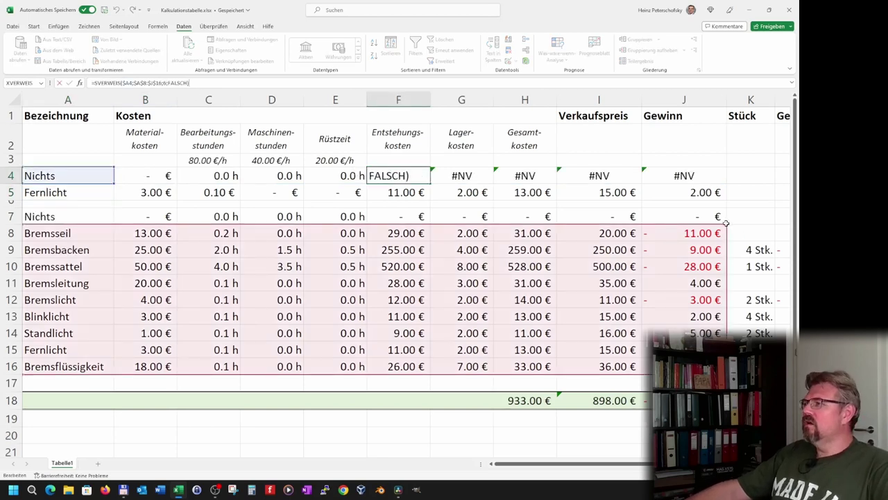
{"action": "left_click_drag", "start_coordinate": [727, 226], "coordinate": [728, 208]}
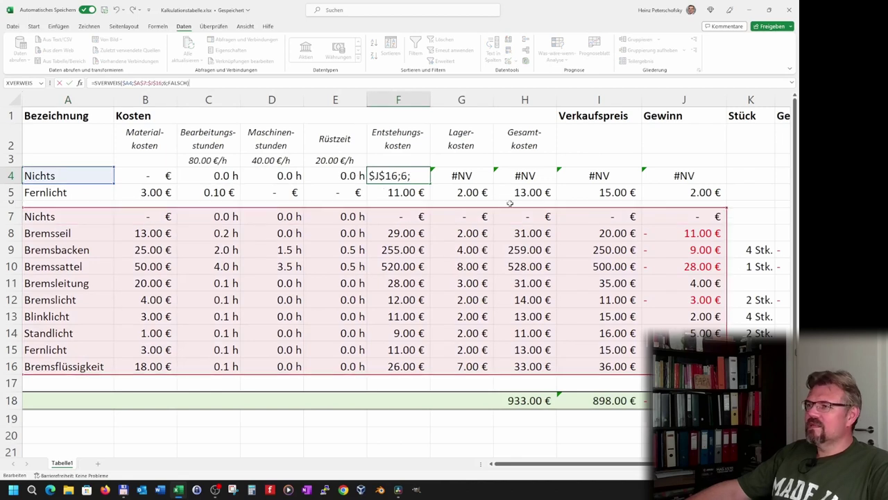
{"action": "key", "text": "Return"}
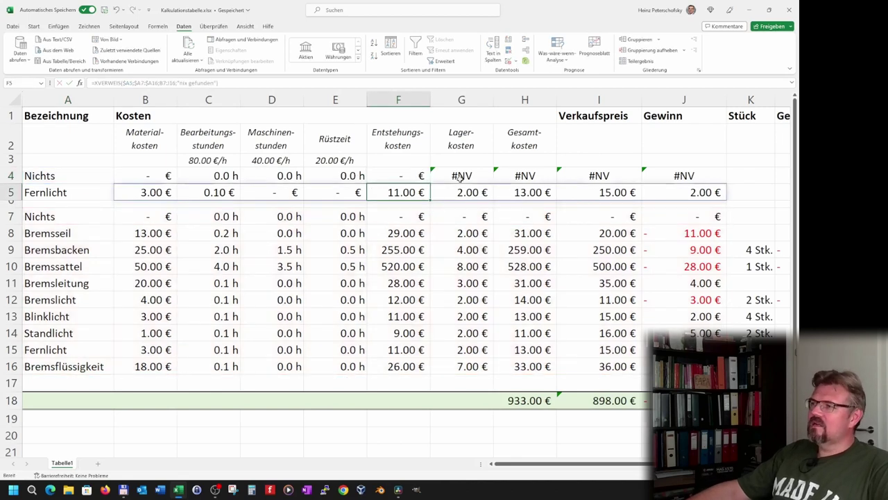
{"action": "left_click", "coordinate": [460, 178]}
{"action": "key", "text": "F2"}
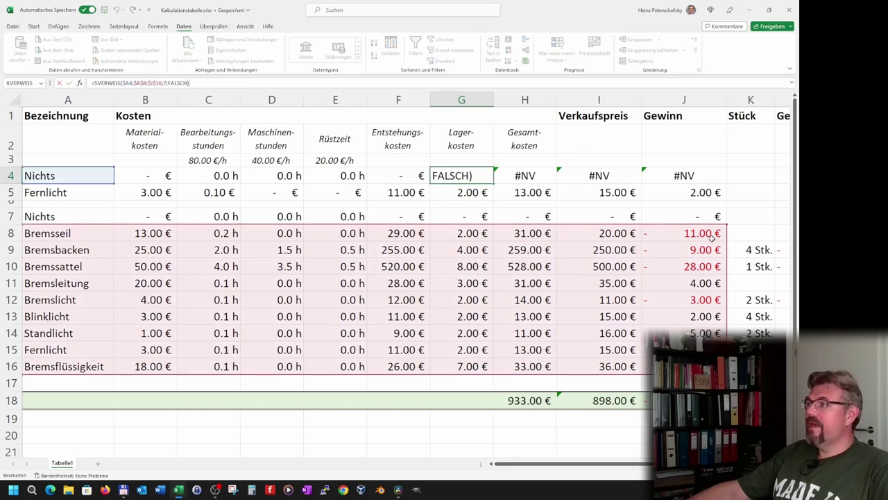
{"action": "left_click_drag", "start_coordinate": [726, 217], "coordinate": [726, 210]}
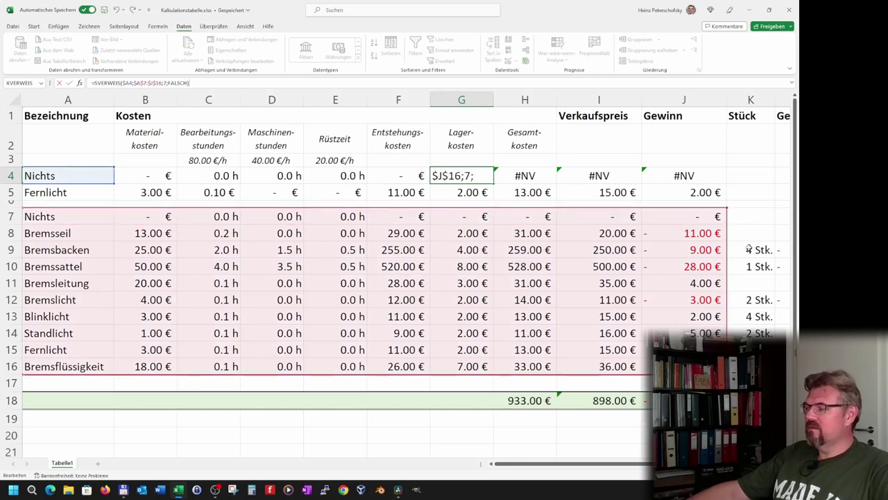
{"action": "key", "text": "Return"}
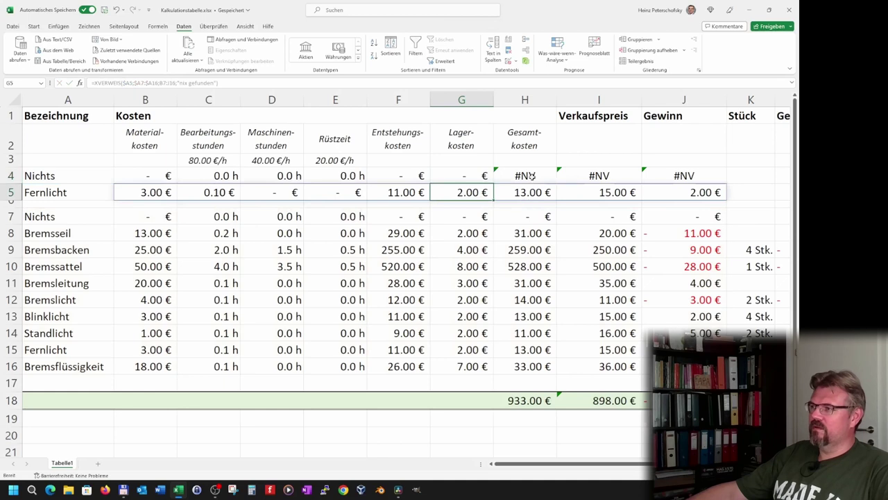
{"action": "left_click", "coordinate": [531, 175]}
{"action": "key", "text": "F2"}
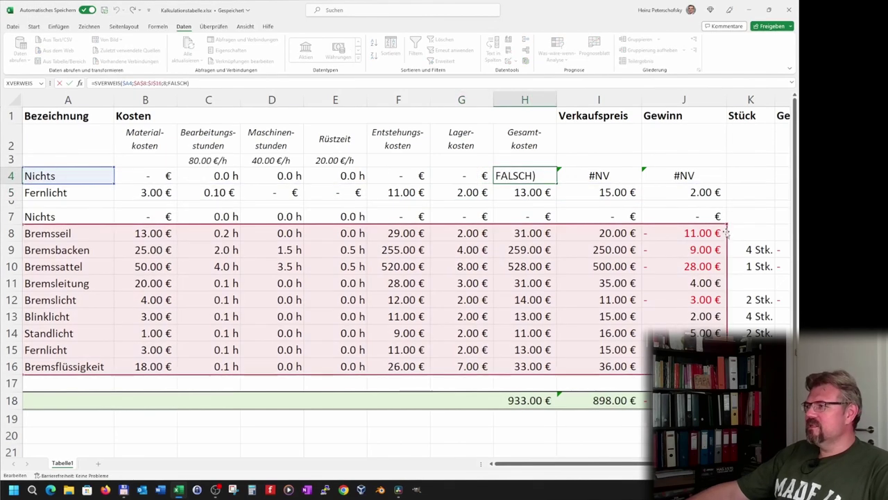
- Extend H4's lookup range to row 7 and change I4's column index from 8 to 9
{"action": "left_click_drag", "start_coordinate": [726, 223], "coordinate": [726, 208]}
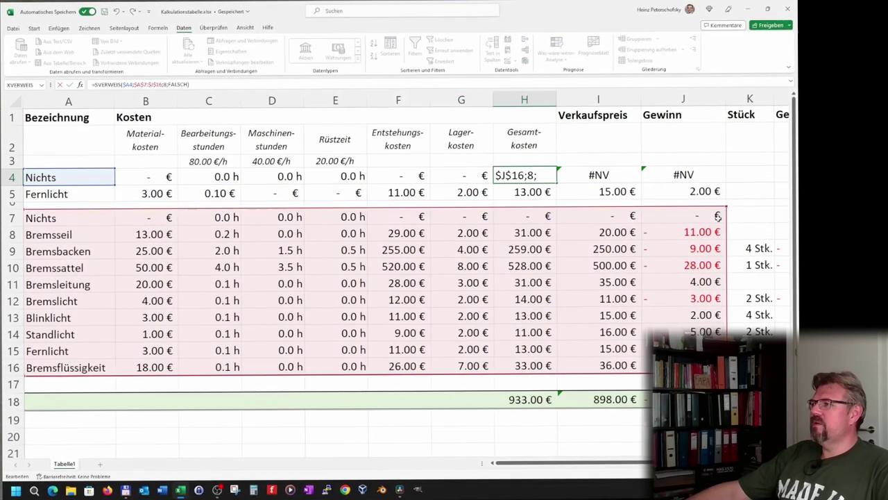
{"action": "key", "text": "Return"}
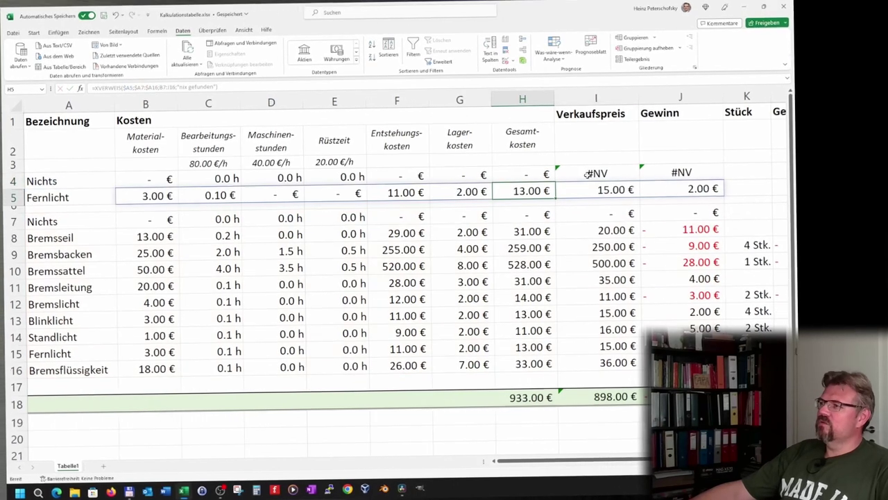
{"action": "left_click", "coordinate": [597, 174]}
{"action": "key", "text": "F2"}
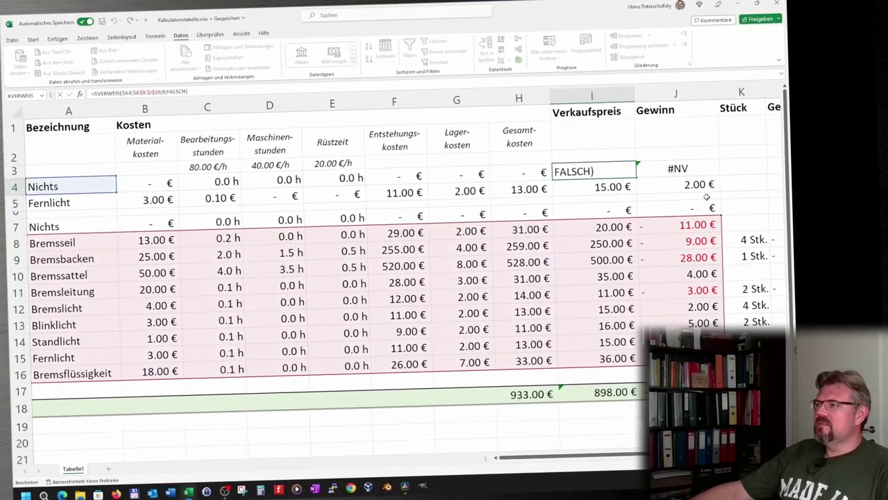
{"action": "key", "text": "Left"}
{"action": "key", "text": "Left"}
{"action": "key", "text": "Left"}
{"action": "key", "text": "BackSpace"}
{"action": "type", "text": "9"}
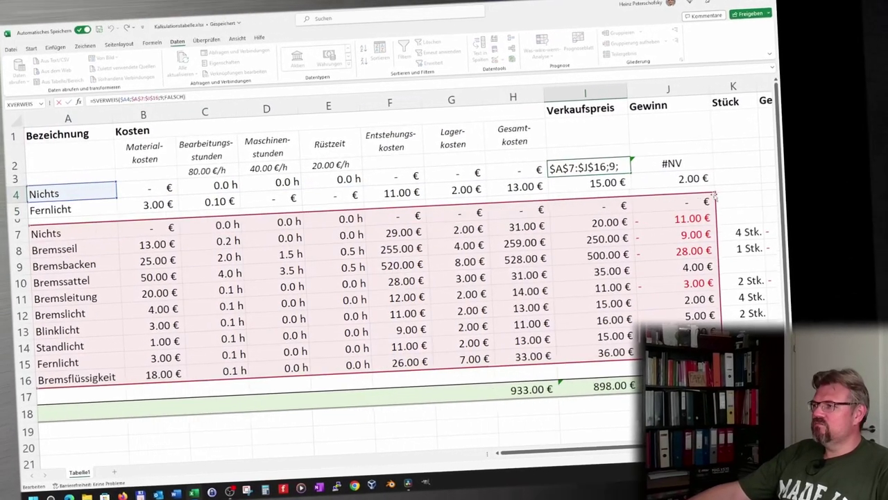
{"action": "key", "text": "Return"}
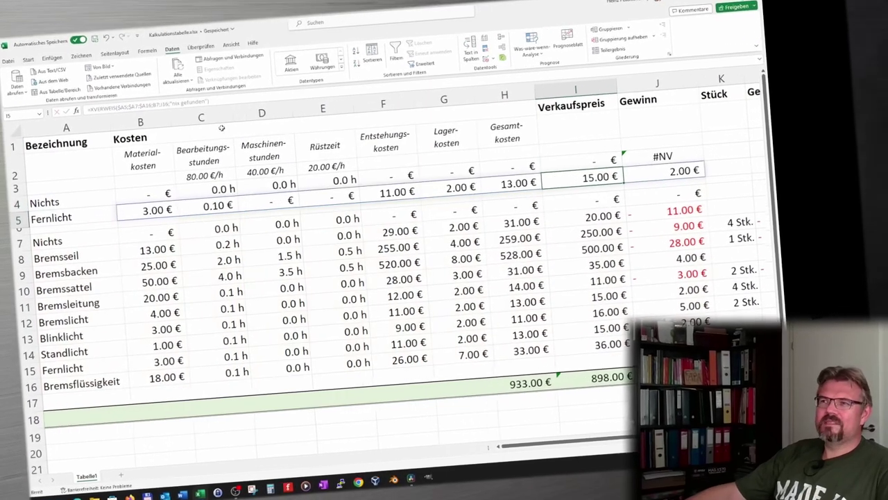
- Confirm the J4 profit lookup with its range including row 7
{"action": "key", "text": "Up"}
{"action": "key", "text": "Right"}
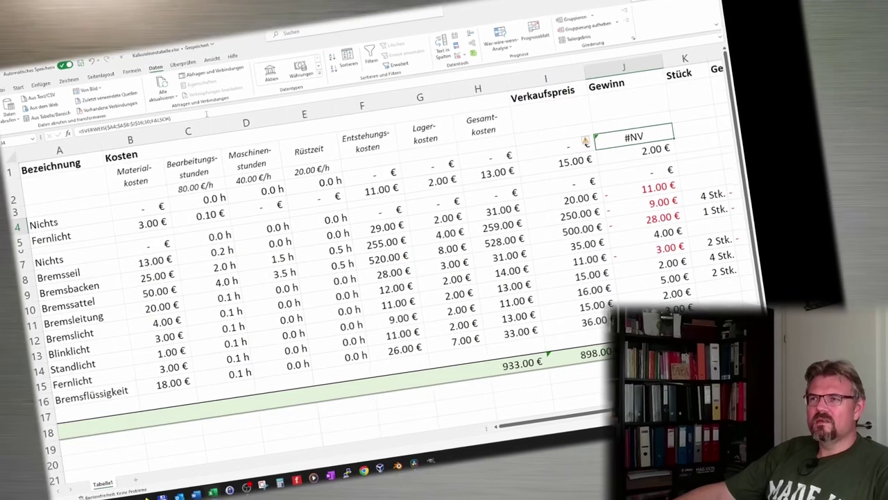
{"action": "key", "text": "F2"}
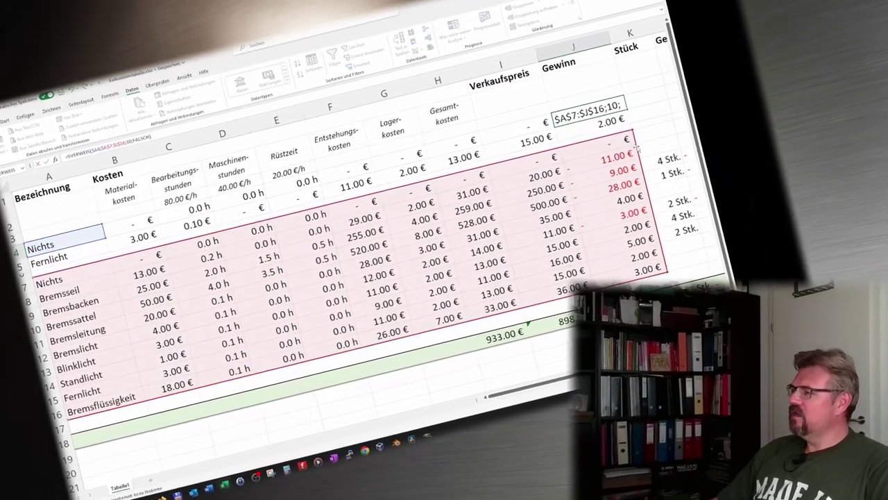
{"action": "key", "text": "Return"}
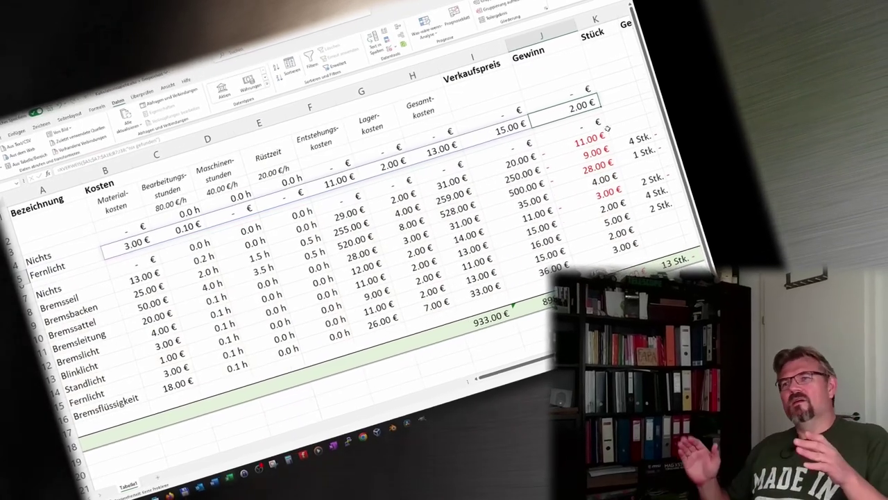